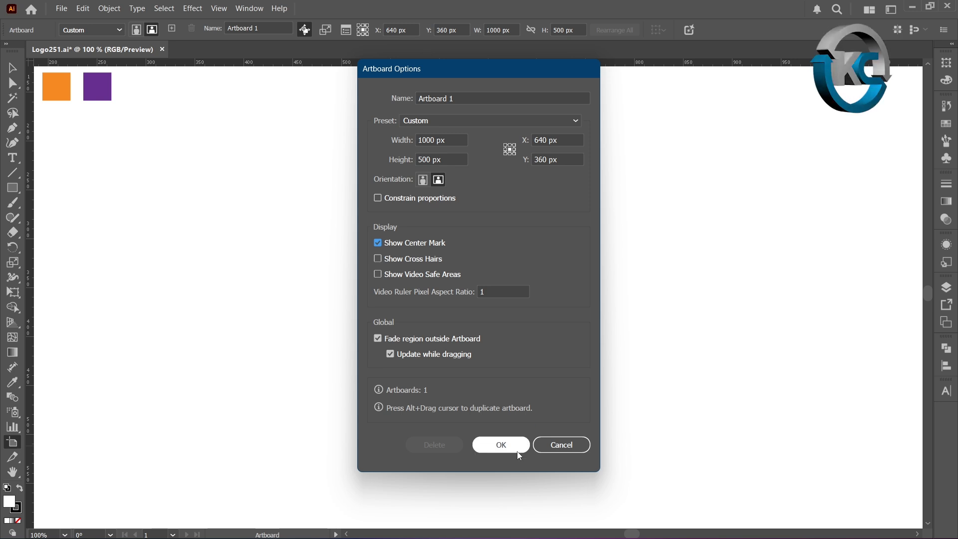
- Confirm the artboard options and set the fill to none
{"action": "left_click", "coordinate": [514, 450]}
{"action": "left_click", "coordinate": [13, 67]}
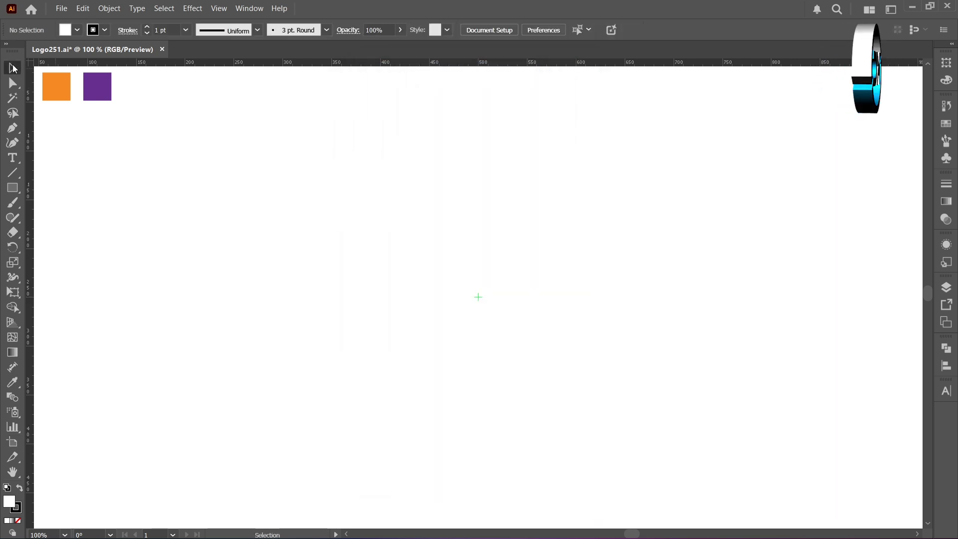
{"action": "left_click", "coordinate": [18, 521]}
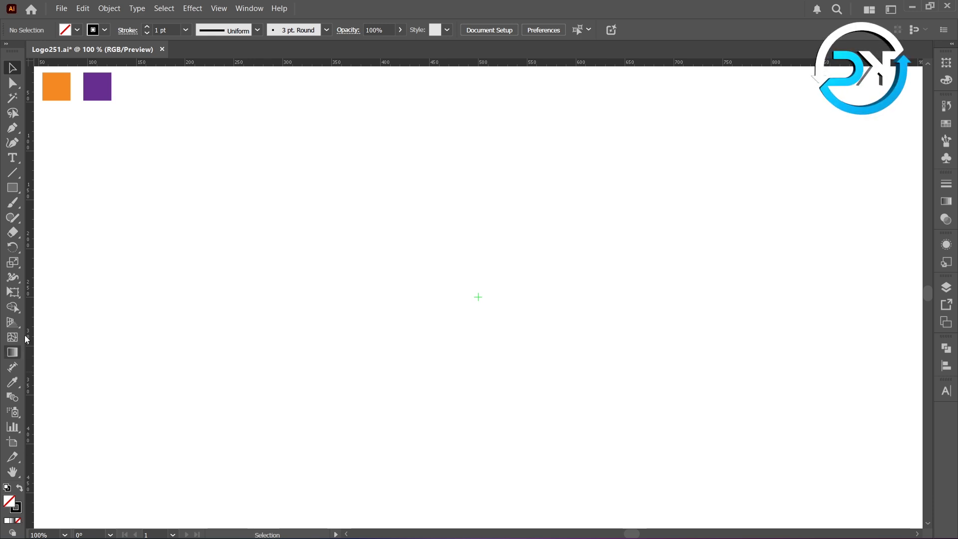
- Create a 300 x 300 px rectangular grid with 4 horizontal and 4 vertical dividers centred on the artboard
{"action": "right_click", "coordinate": [9, 177]}
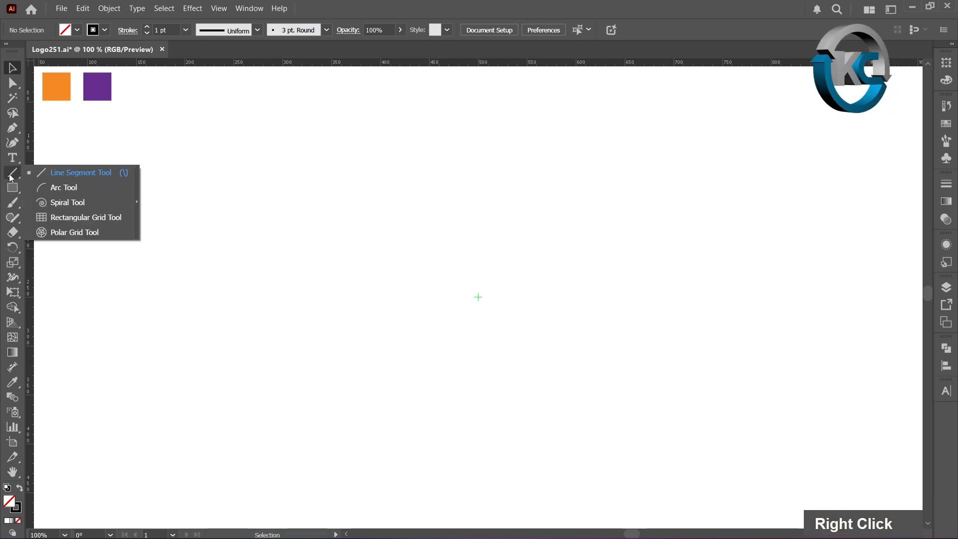
{"action": "left_click", "coordinate": [109, 221]}
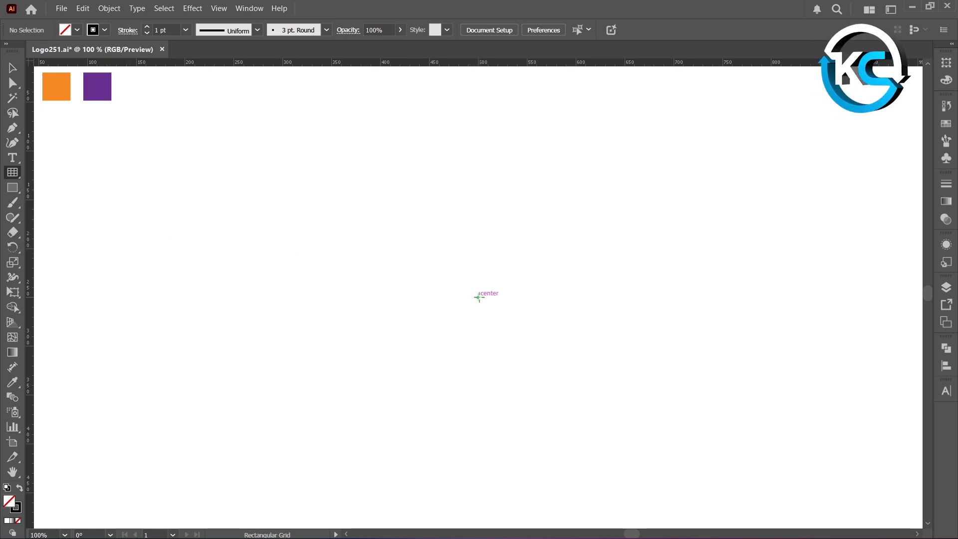
{"action": "left_click", "coordinate": [479, 298], "text": "alt"}
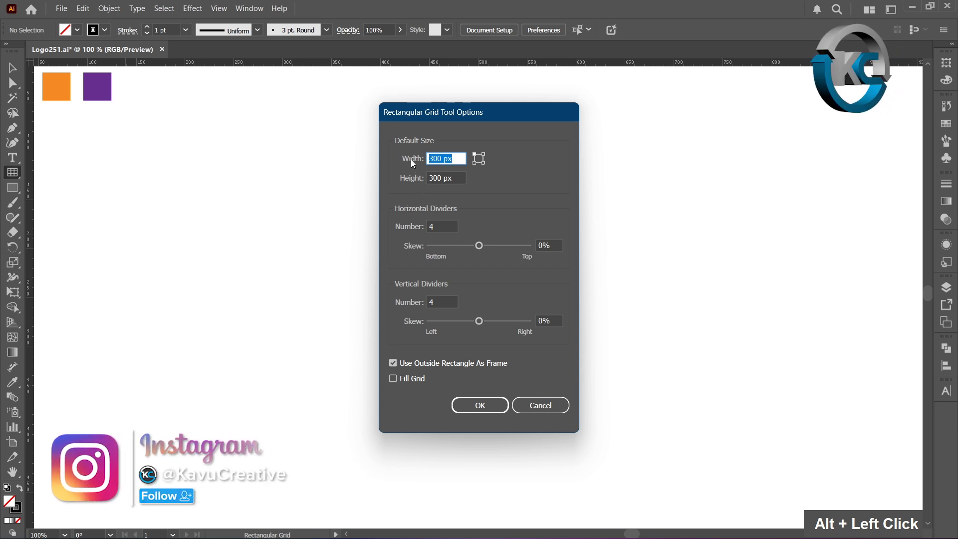
{"action": "key", "text": "Tab"}
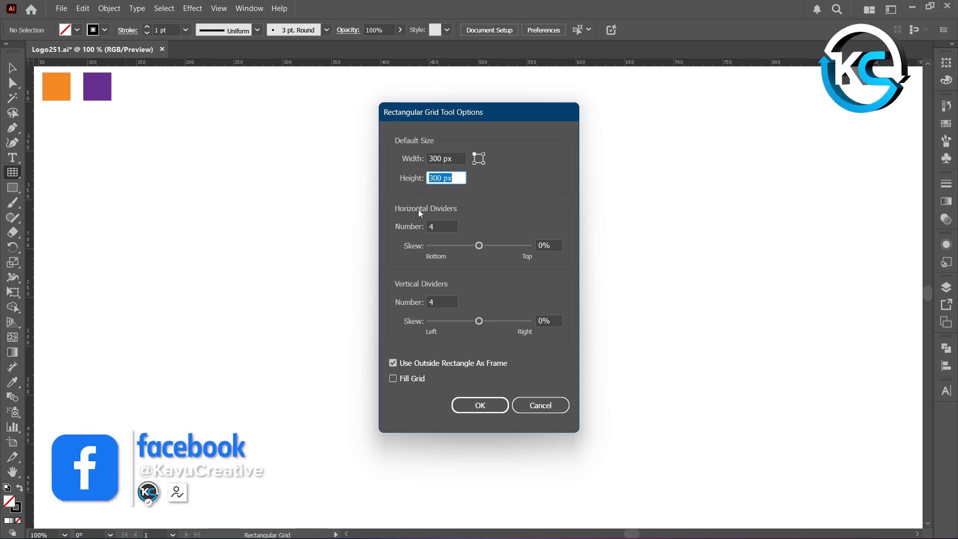
{"action": "key", "text": "Tab"}
{"action": "left_click", "coordinate": [414, 299]}
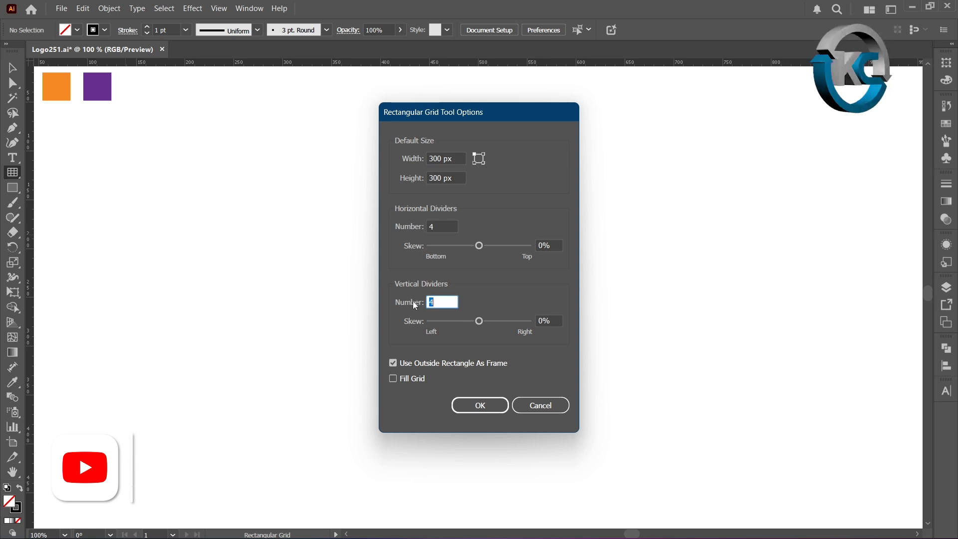
{"action": "left_click", "coordinate": [483, 409]}
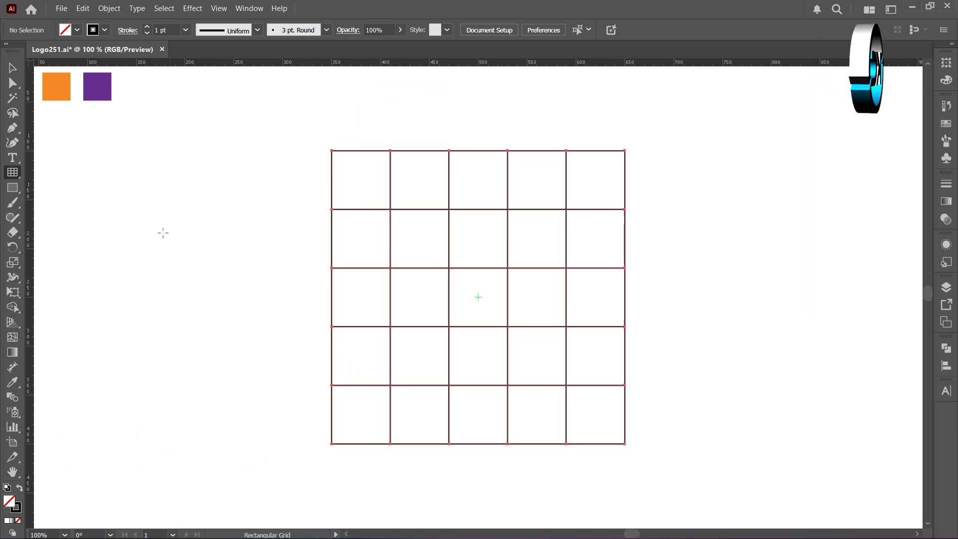
- With the Pen tool, draw the grid's top-left to bottom-right diagonal plus two parallel diagonals from the next top grid points
{"action": "left_click", "coordinate": [14, 69]}
{"action": "left_click", "coordinate": [57, 154]}
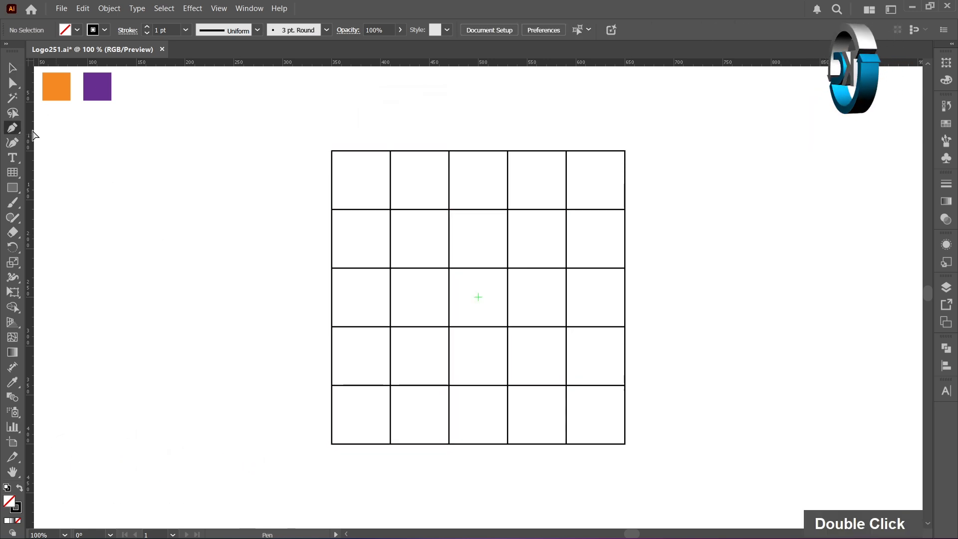
{"action": "left_click", "coordinate": [332, 151]}
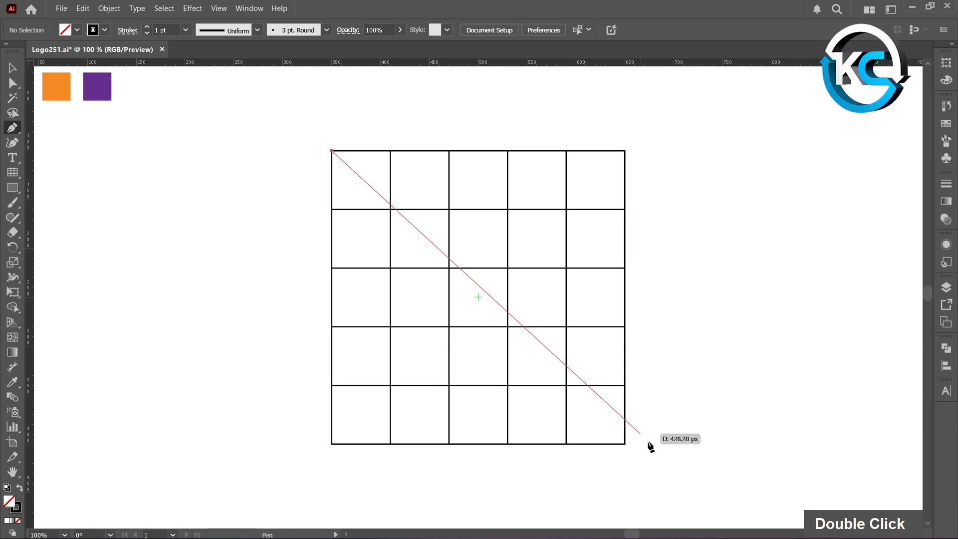
{"action": "left_click", "coordinate": [625, 445]}
{"action": "left_click", "coordinate": [644, 445], "text": "ctrl"}
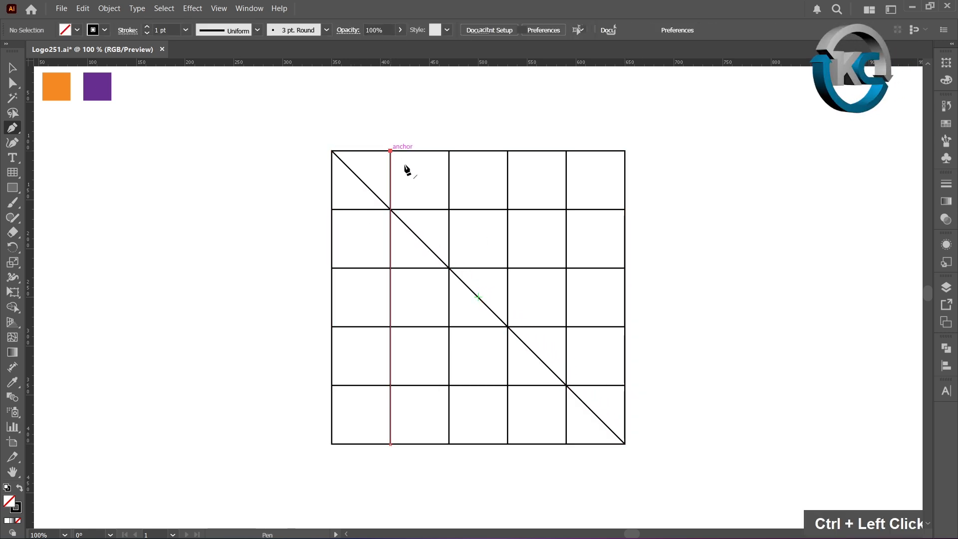
{"action": "left_click", "coordinate": [390, 150]}
{"action": "left_click", "coordinate": [624, 385], "text": "shift"}
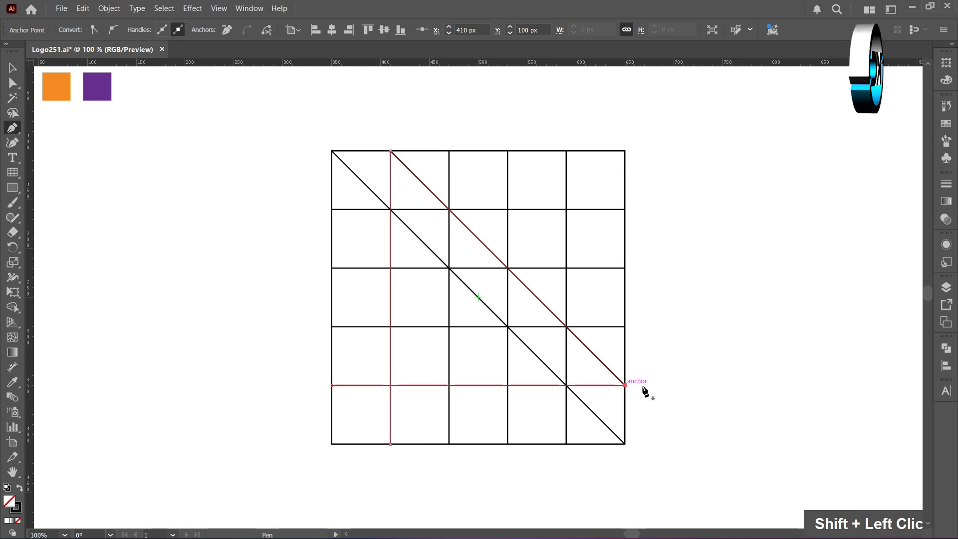
{"action": "left_click", "coordinate": [647, 393], "text": "ctrl"}
{"action": "left_click", "coordinate": [448, 150]}
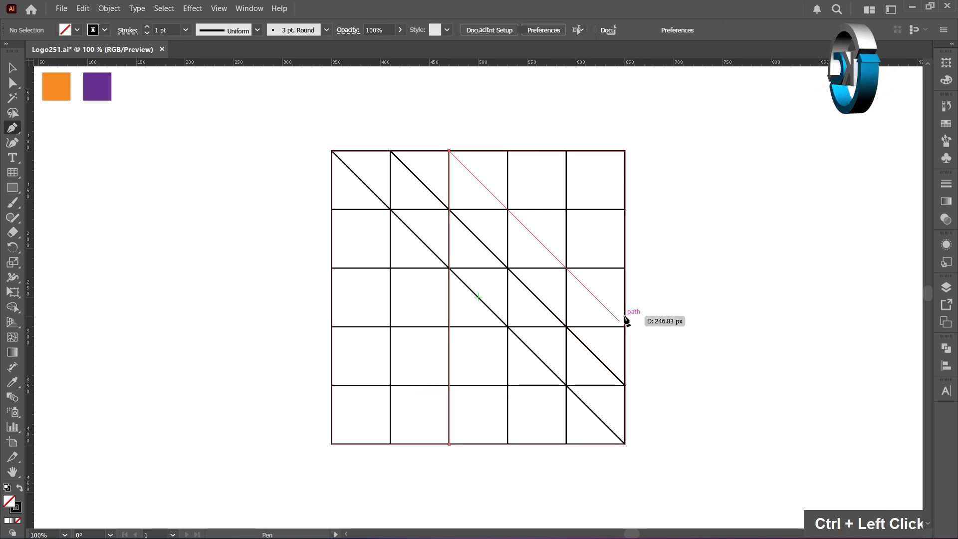
{"action": "left_click", "coordinate": [625, 327], "text": "shift"}
{"action": "left_click", "coordinate": [649, 334], "text": "ctrl"}
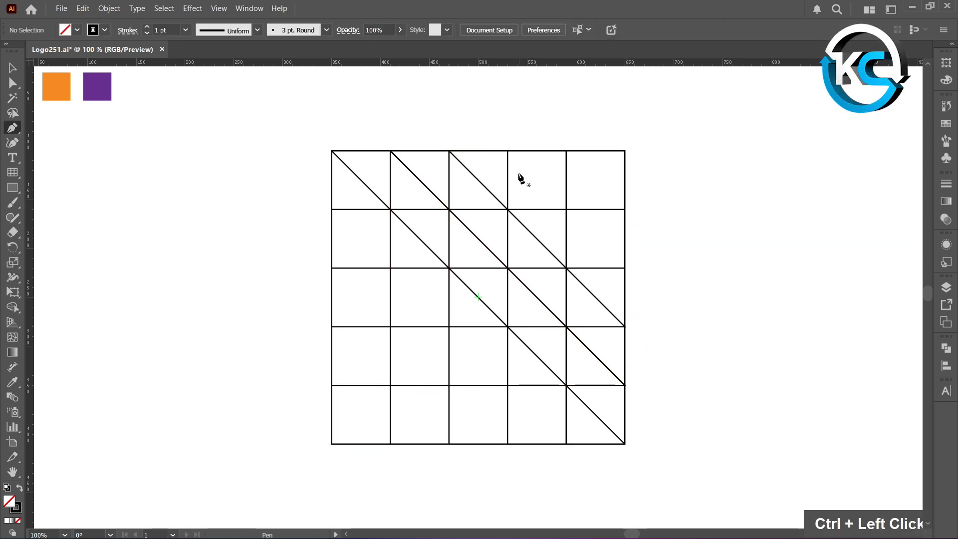
- Draw two more descending diagonals from the remaining top-edge grid points down to the right edge
{"action": "left_click", "coordinate": [508, 151]}
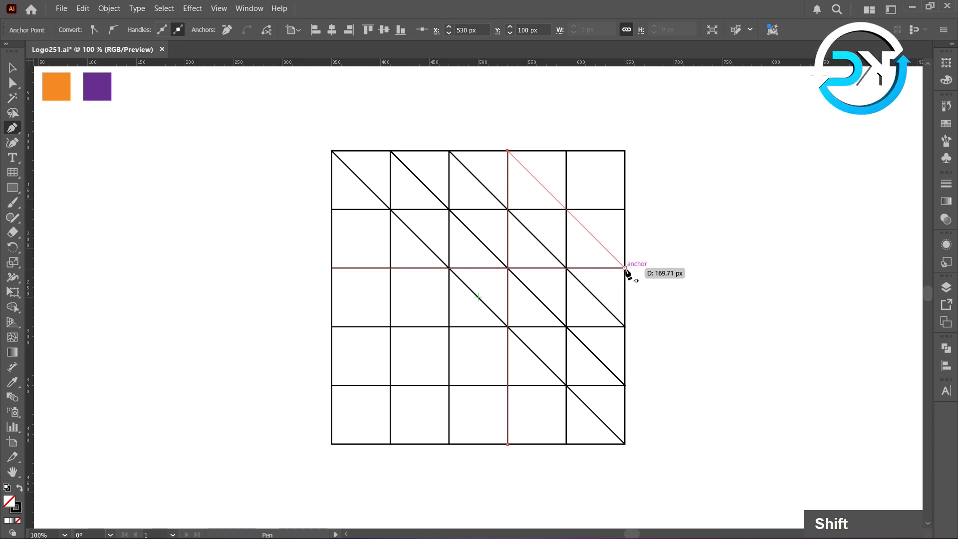
{"action": "left_click", "coordinate": [624, 268], "text": "shift"}
{"action": "left_click", "coordinate": [604, 196], "text": "ctrl"}
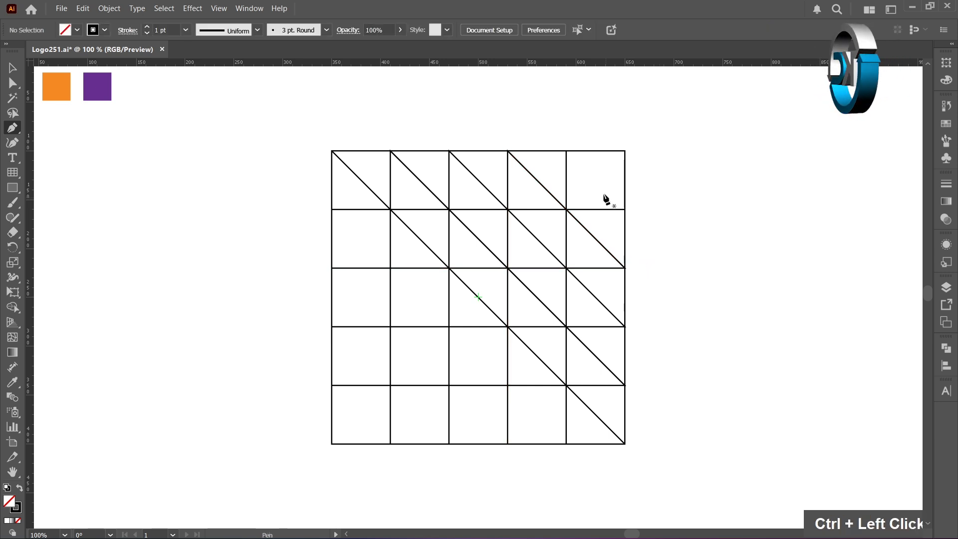
{"action": "left_click", "coordinate": [566, 151]}
{"action": "left_click", "coordinate": [625, 209], "text": "shift"}
{"action": "left_click", "coordinate": [663, 242], "text": "ctrl"}
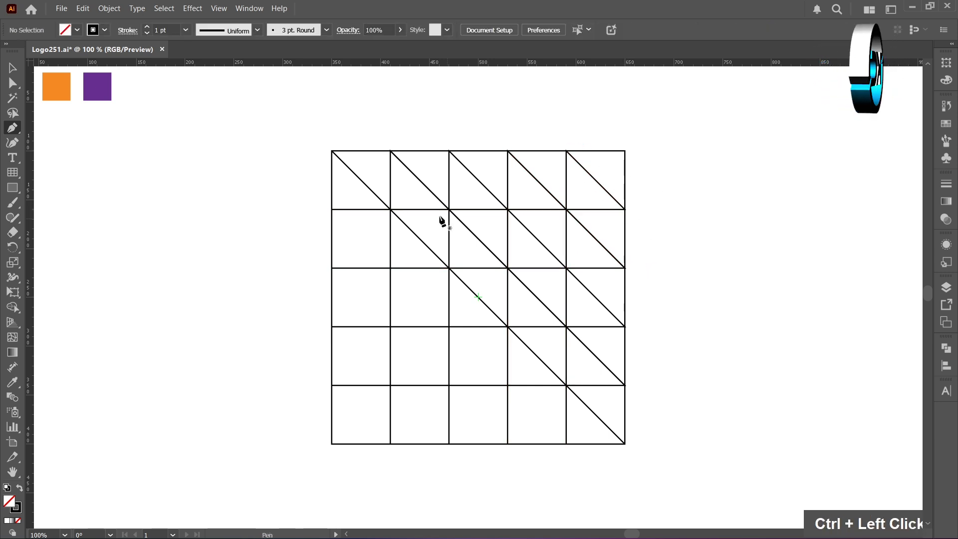
- Draw four descending diagonals from each left-edge grid point down to the bottom edge
{"action": "left_click", "coordinate": [333, 209]}
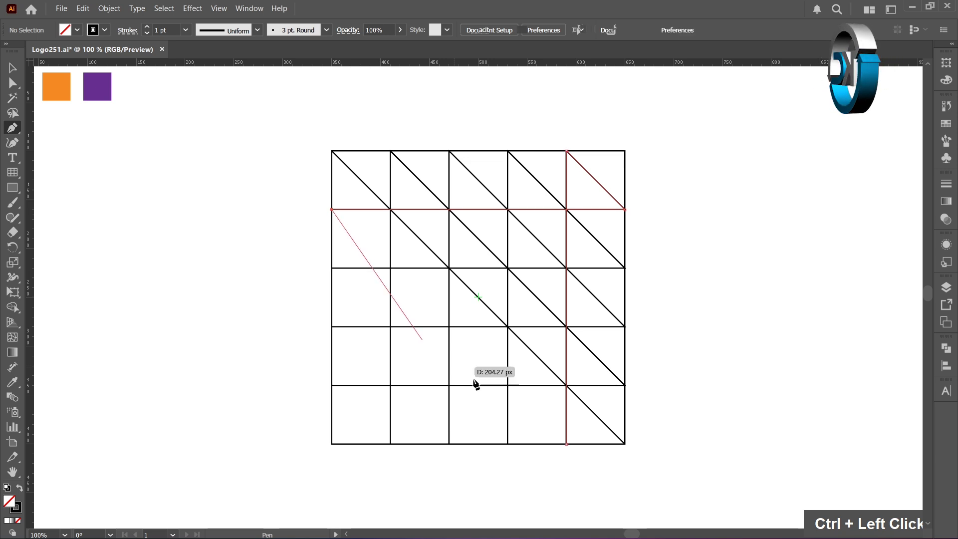
{"action": "left_click", "coordinate": [566, 444], "text": "shift"}
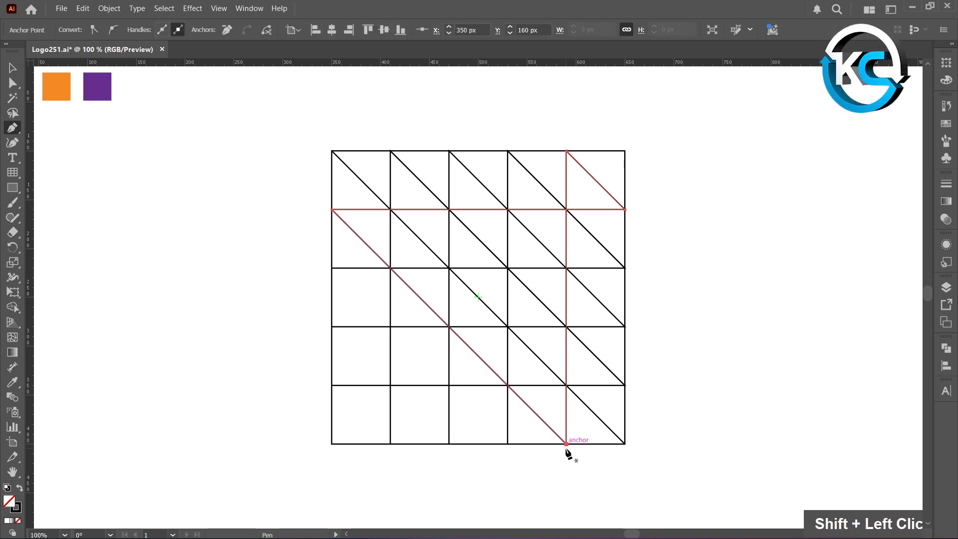
{"action": "left_click", "coordinate": [538, 452], "text": "ctrl"}
{"action": "left_click", "coordinate": [333, 268]}
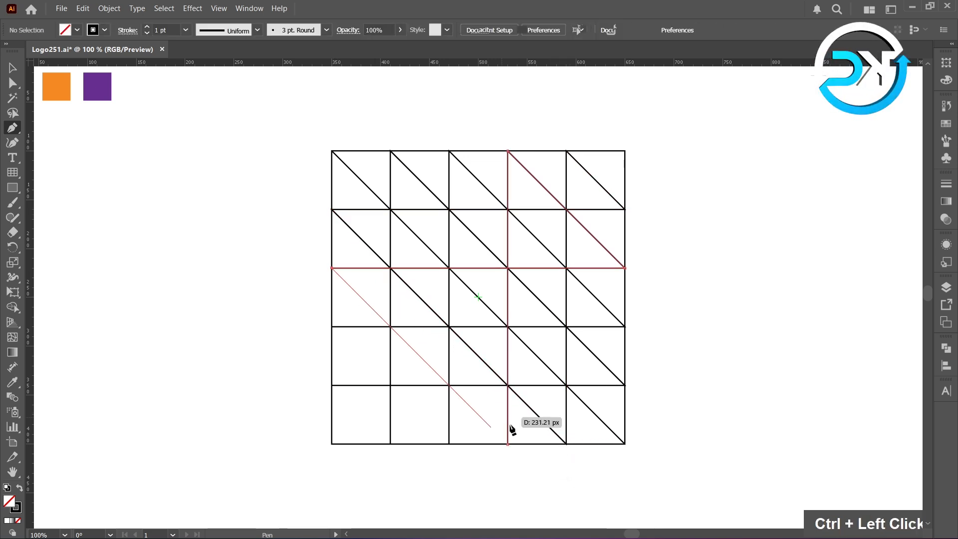
{"action": "left_click", "coordinate": [508, 444], "text": "shift"}
{"action": "left_click", "coordinate": [509, 453], "text": "ctrl"}
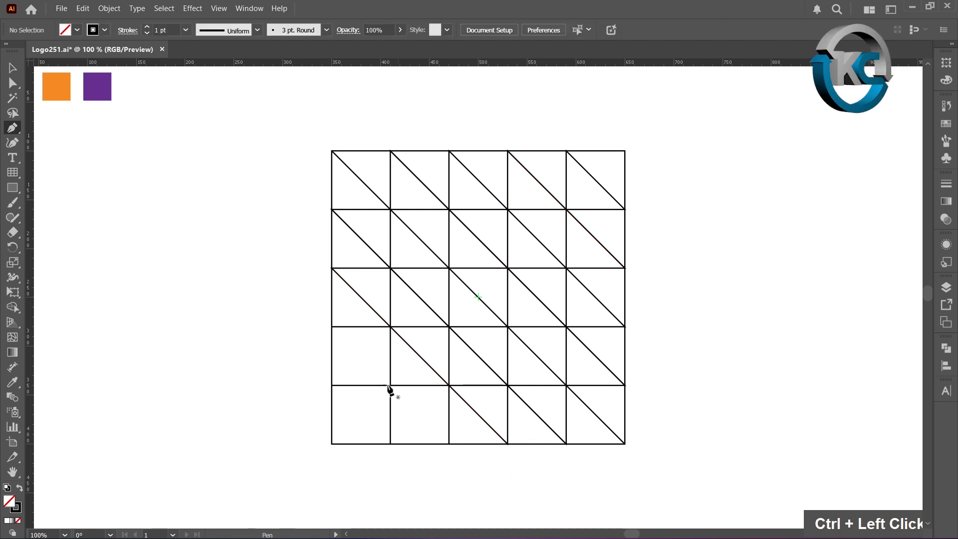
{"action": "left_click", "coordinate": [332, 328]}
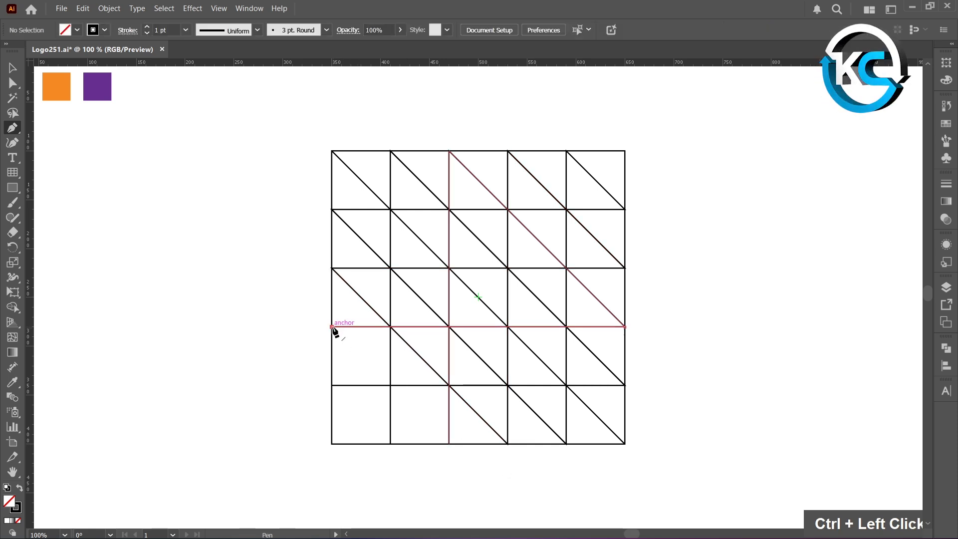
{"action": "left_click", "coordinate": [450, 444], "text": "shift"}
{"action": "left_click", "coordinate": [369, 433], "text": "ctrl"}
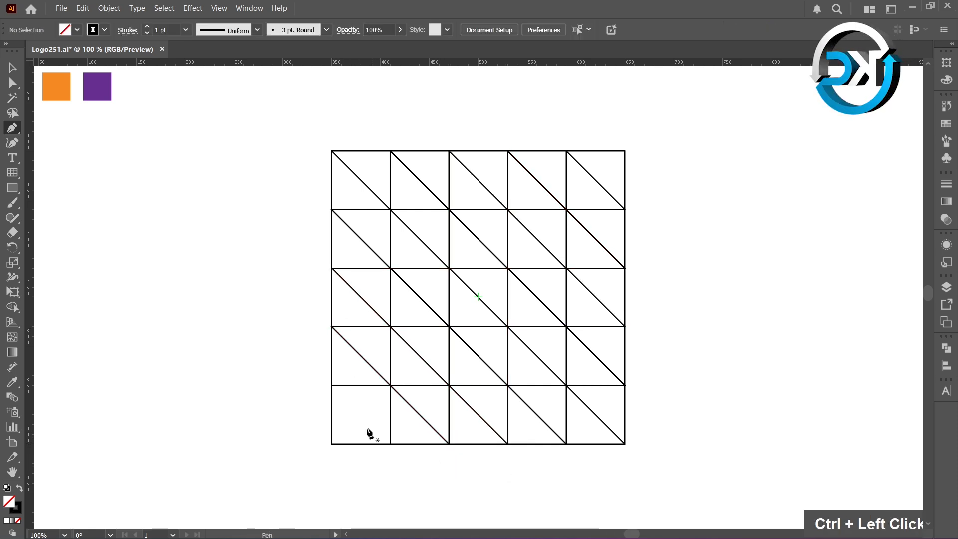
{"action": "left_click", "coordinate": [332, 386]}
{"action": "left_click", "coordinate": [390, 444], "text": "shift"}
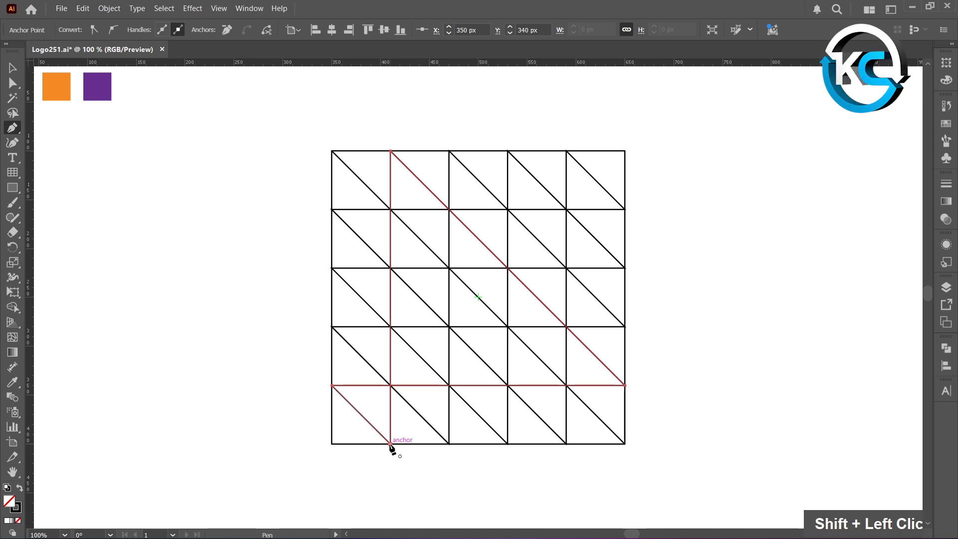
{"action": "left_click", "coordinate": [365, 460], "text": "ctrl"}
- Draw ascending diagonals from the bottom-left corner to the top-right corner and from the two lower left-edge points to the top edge
{"action": "left_click", "coordinate": [331, 443]}
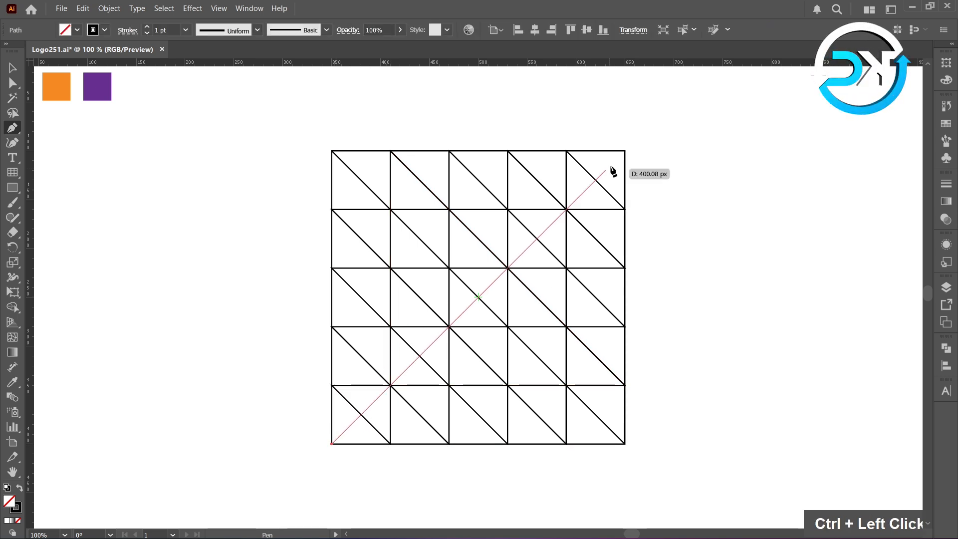
{"action": "left_click", "coordinate": [625, 151], "text": "shift"}
{"action": "left_click", "coordinate": [632, 184], "text": "ctrl"}
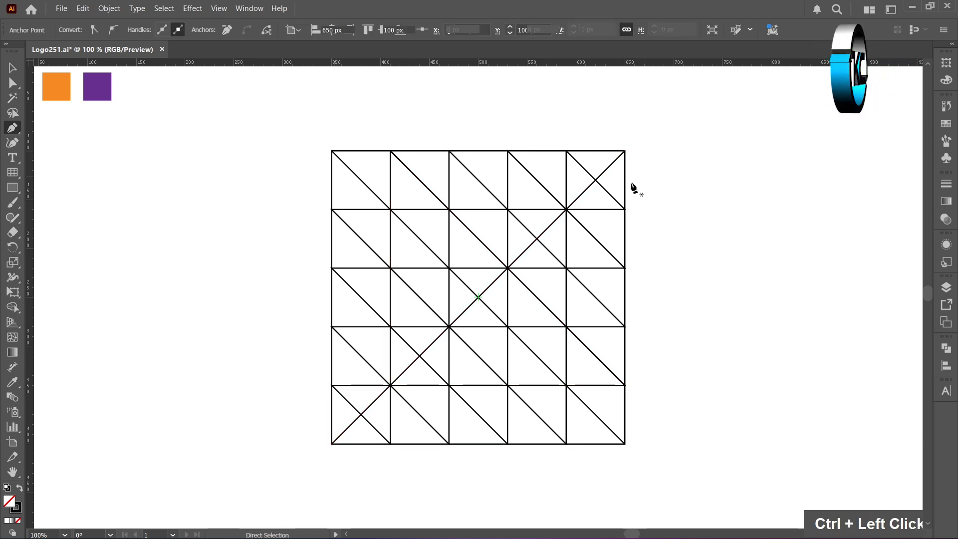
{"action": "left_click", "coordinate": [332, 385]}
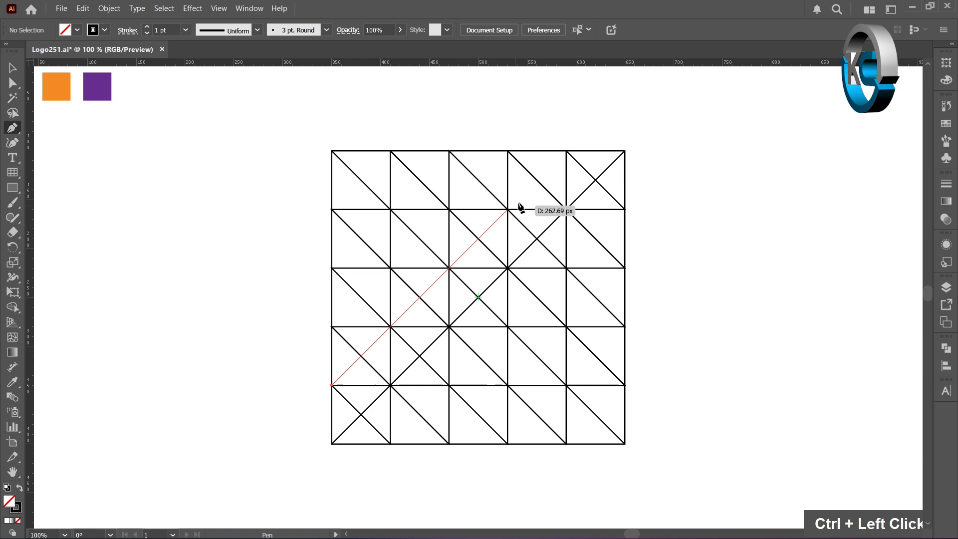
{"action": "left_click", "coordinate": [567, 151], "text": "shift"}
{"action": "left_click", "coordinate": [554, 141], "text": "ctrl"}
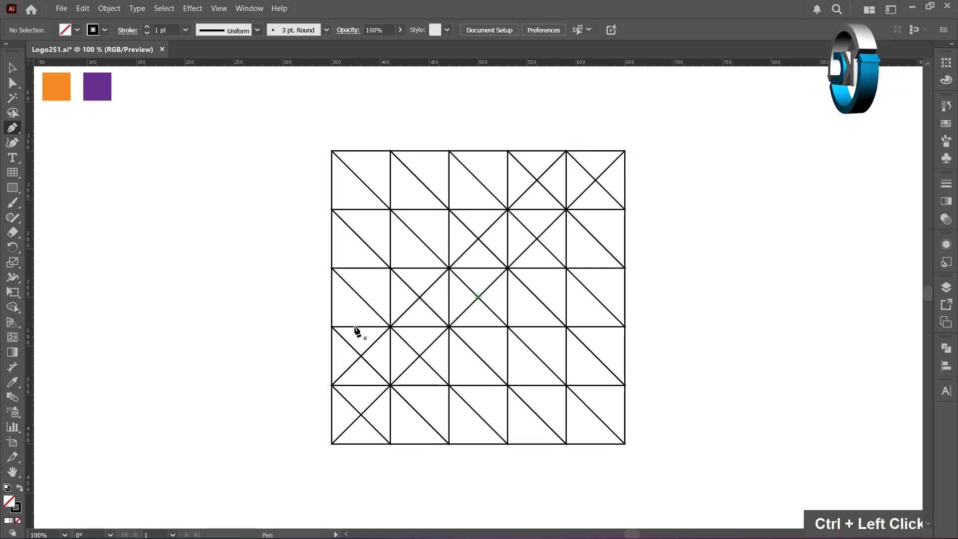
{"action": "left_click", "coordinate": [333, 327]}
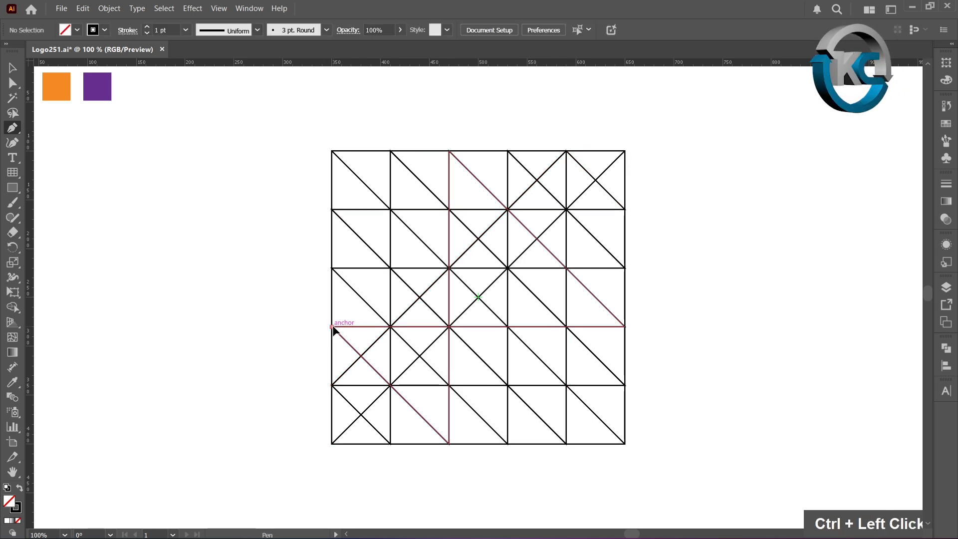
{"action": "left_click", "coordinate": [507, 151], "text": "shift"}
{"action": "left_click", "coordinate": [353, 278], "text": "ctrl"}
- Draw two more ascending diagonals from the upper left-edge grid points to the top edge
{"action": "left_click", "coordinate": [332, 268]}
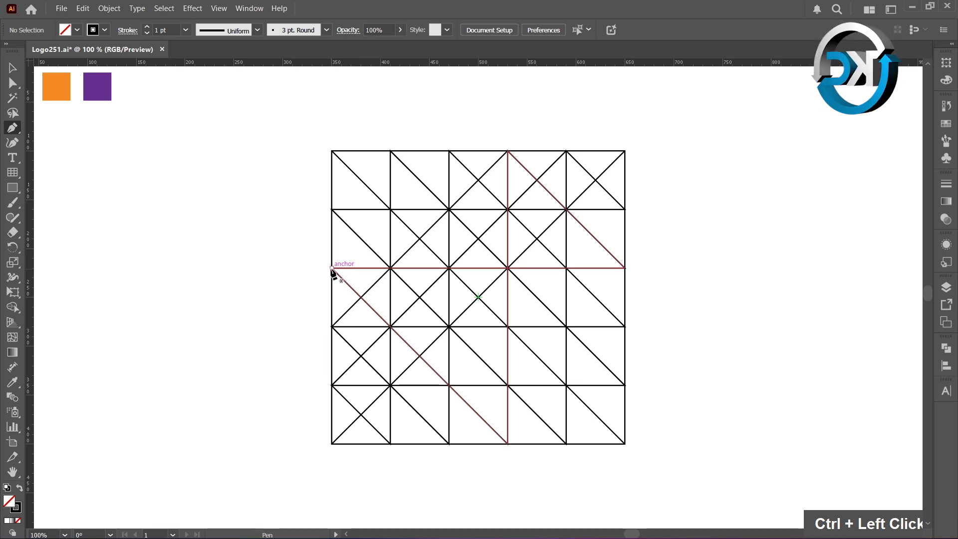
{"action": "left_click", "coordinate": [449, 150], "text": "shift"}
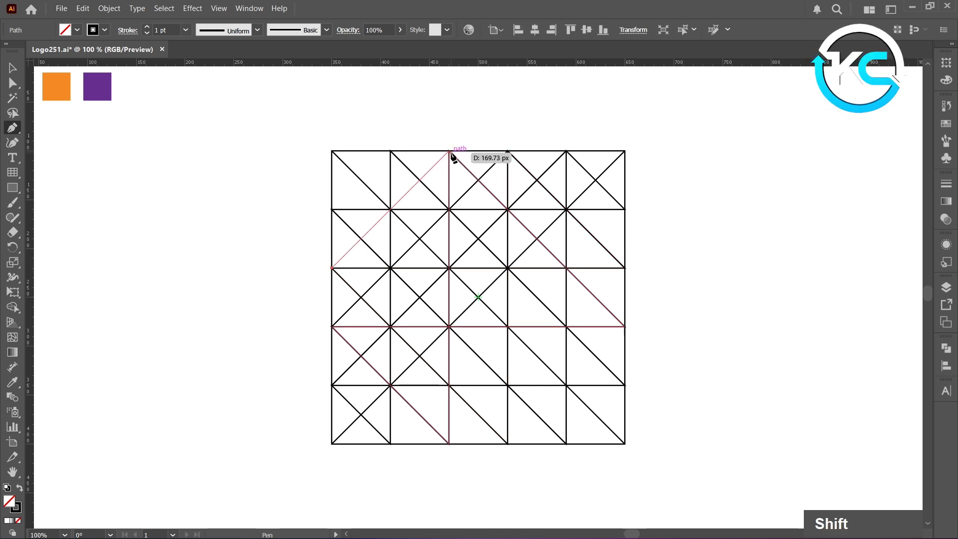
{"action": "left_click", "coordinate": [450, 151], "text": "shift"}
{"action": "left_click", "coordinate": [353, 214], "text": "ctrl"}
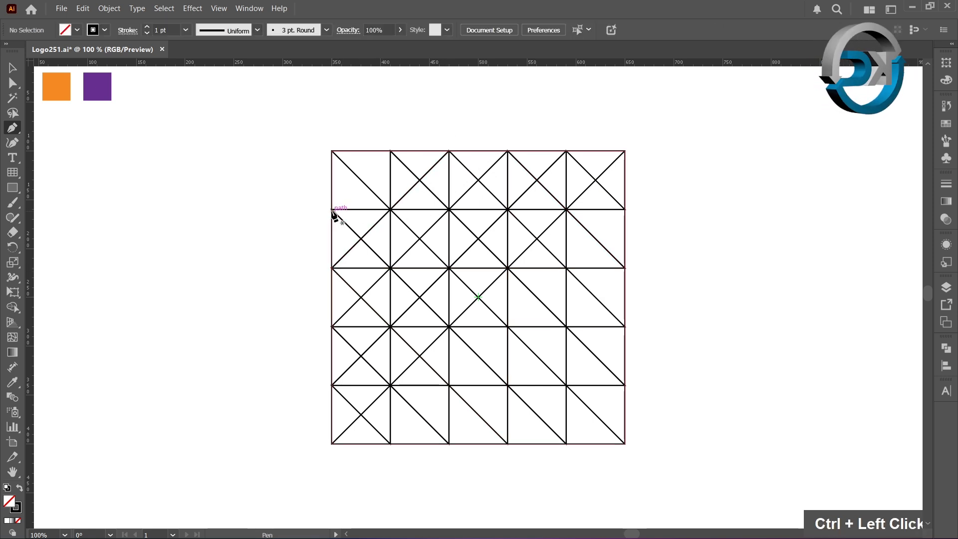
{"action": "left_click", "coordinate": [331, 210]}
{"action": "left_click", "coordinate": [390, 150], "text": "shift"}
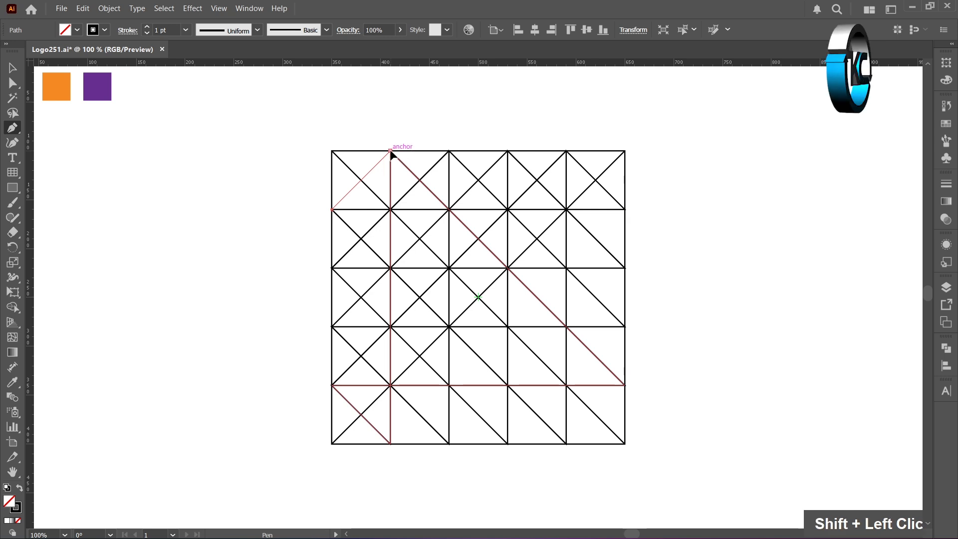
- Draw an ascending diagonal from the second bottom-edge grid point up to the right edge's upper point
{"action": "left_click", "coordinate": [406, 141], "text": "ctrl"}
{"action": "left_click", "coordinate": [391, 444]}
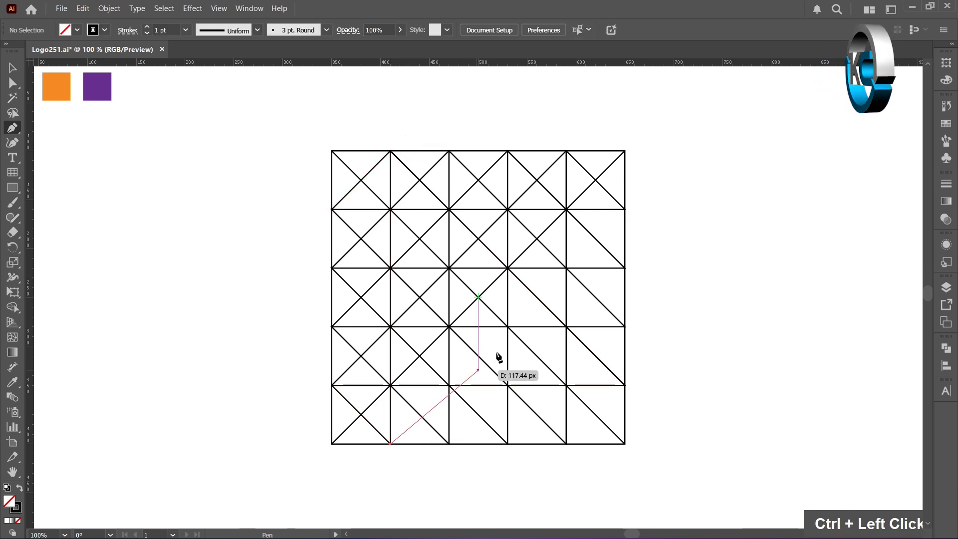
{"action": "left_click", "coordinate": [625, 210], "text": "shift"}
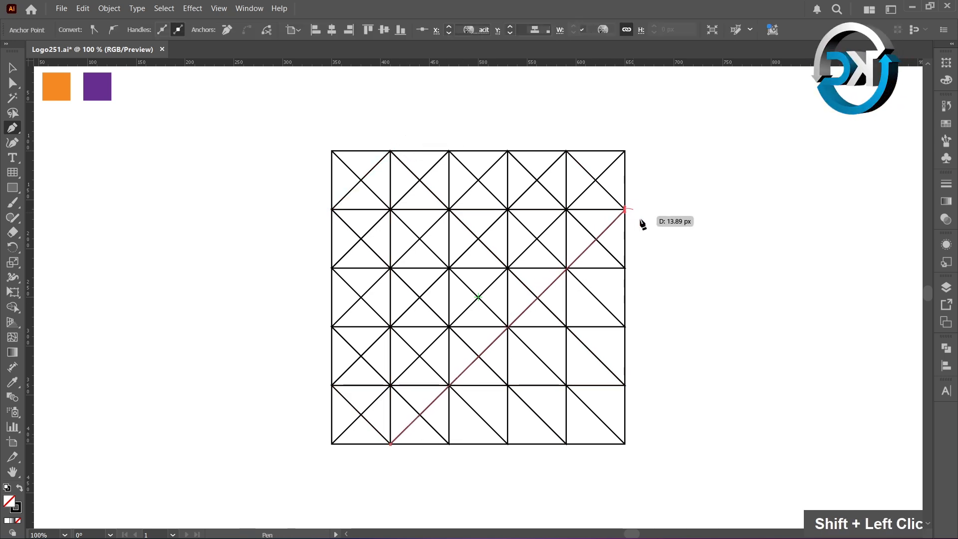
{"action": "key", "text": "ctrl+z"}
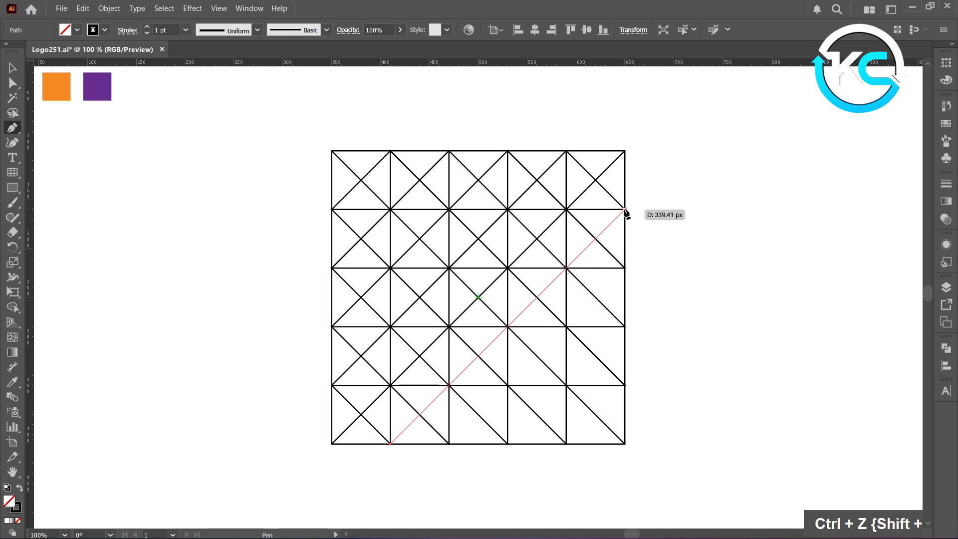
{"action": "left_click", "coordinate": [624, 210]}
{"action": "left_click", "coordinate": [644, 235], "text": "ctrl"}
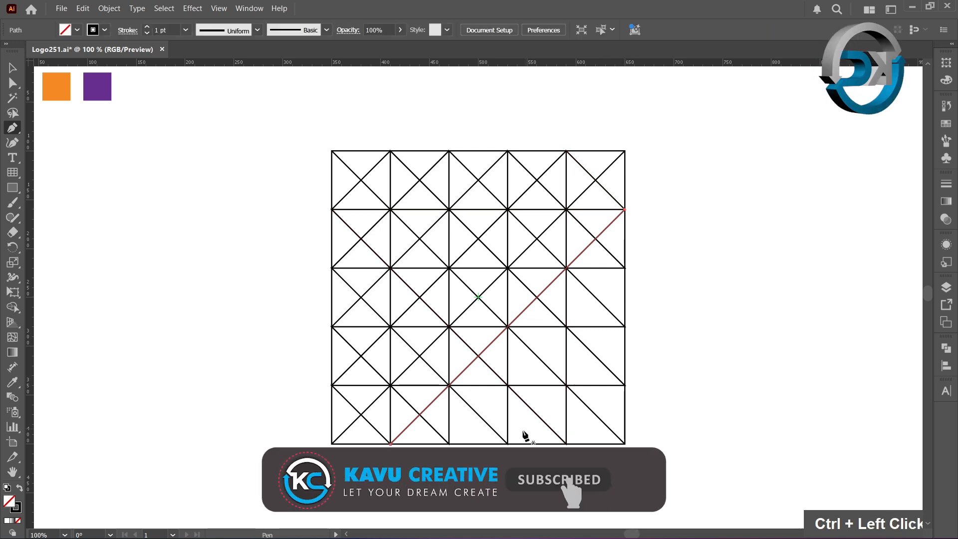
- Draw three more ascending diagonals from the remaining bottom-edge grid points up to the right edge
{"action": "left_click", "coordinate": [449, 443]}
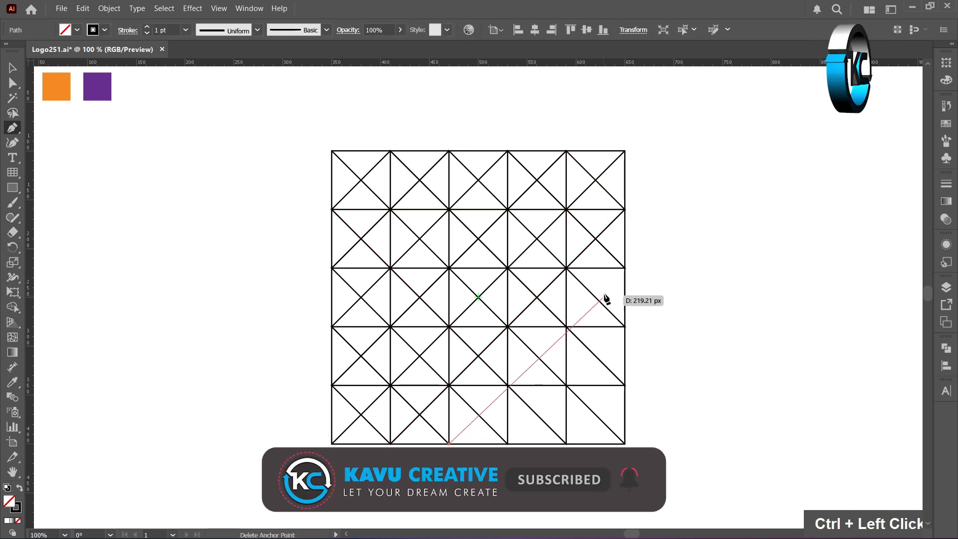
{"action": "left_click", "coordinate": [626, 270], "text": "shift"}
{"action": "left_click", "coordinate": [643, 288], "text": "ctrl"}
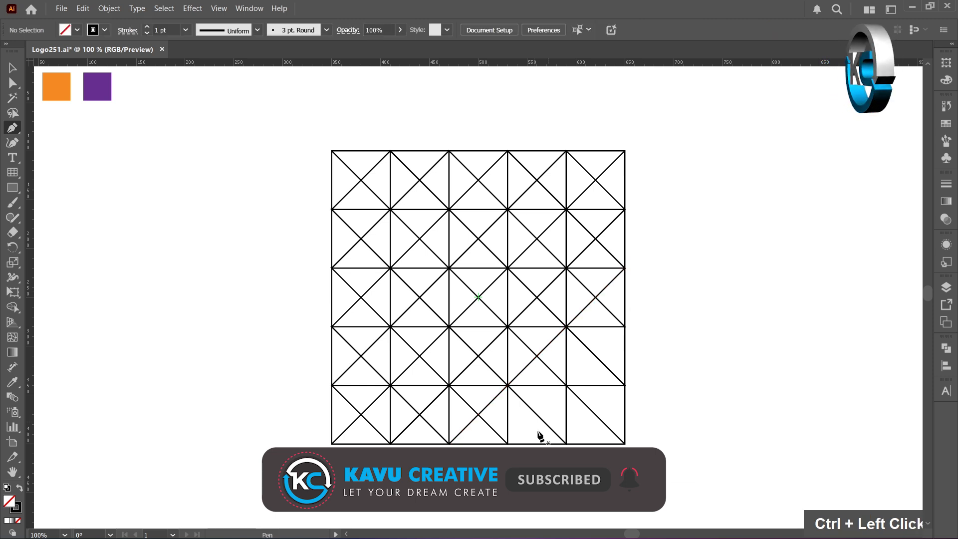
{"action": "left_click", "coordinate": [508, 444]}
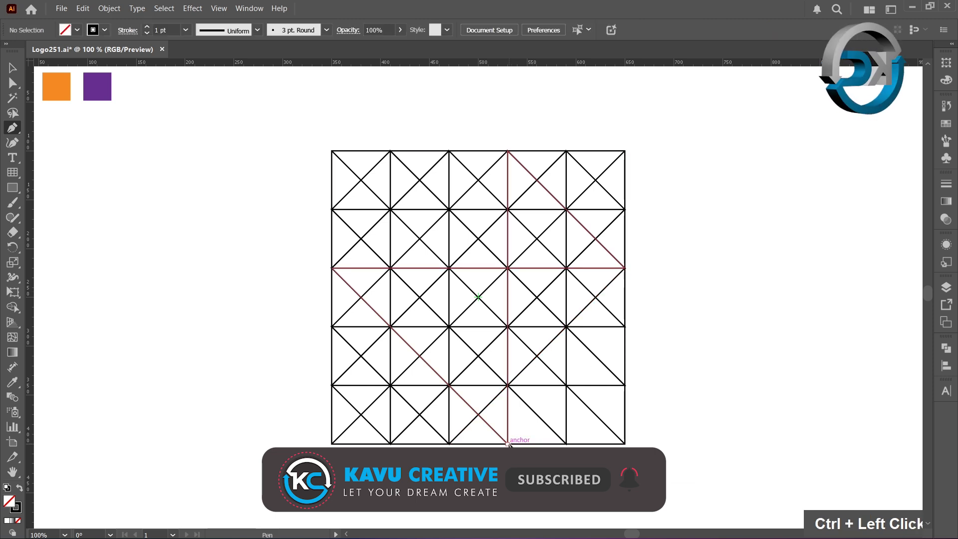
{"action": "left_click", "coordinate": [626, 327], "text": "shift"}
{"action": "left_click", "coordinate": [646, 347], "text": "ctrl"}
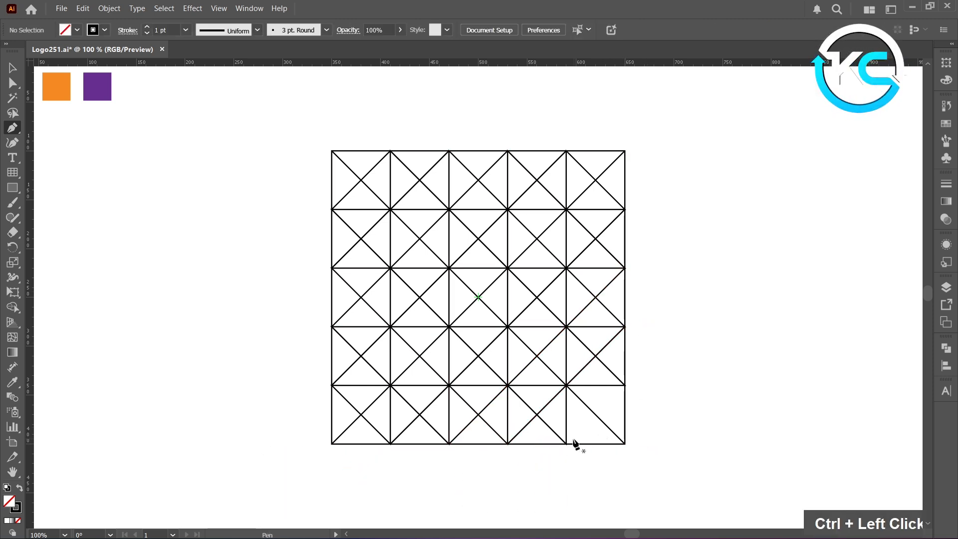
{"action": "left_click", "coordinate": [567, 443]}
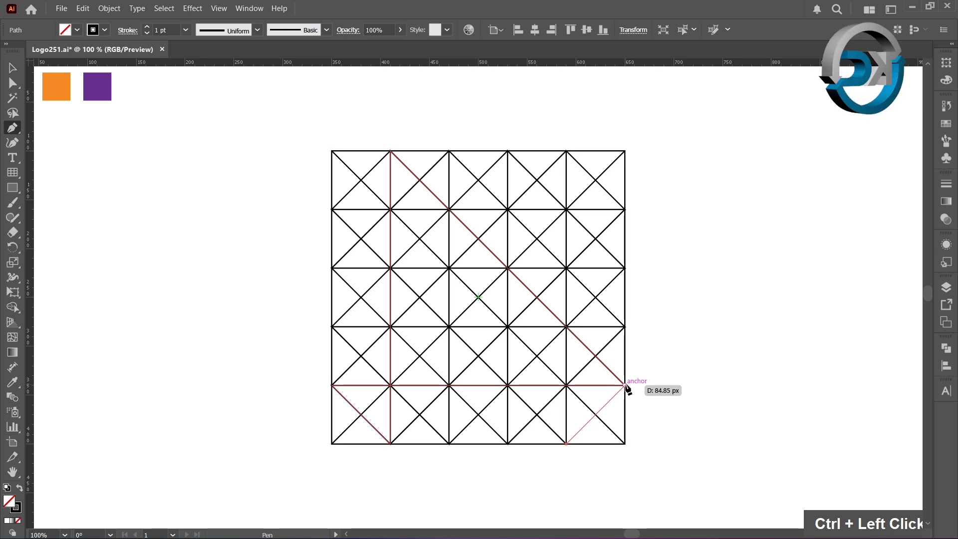
{"action": "left_click", "coordinate": [625, 385]}
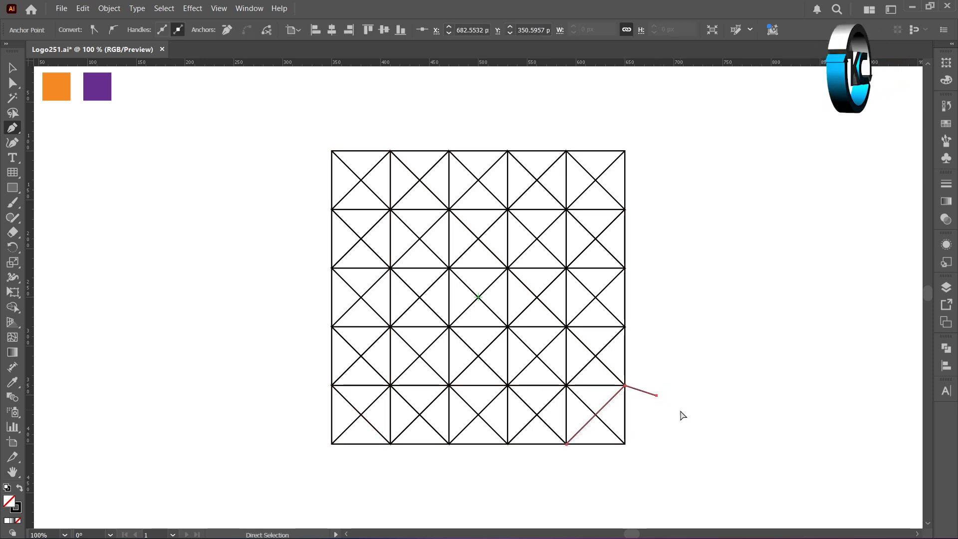
{"action": "key", "text": "ctrl+z"}
{"action": "left_click", "coordinate": [676, 397], "text": "ctrl"}
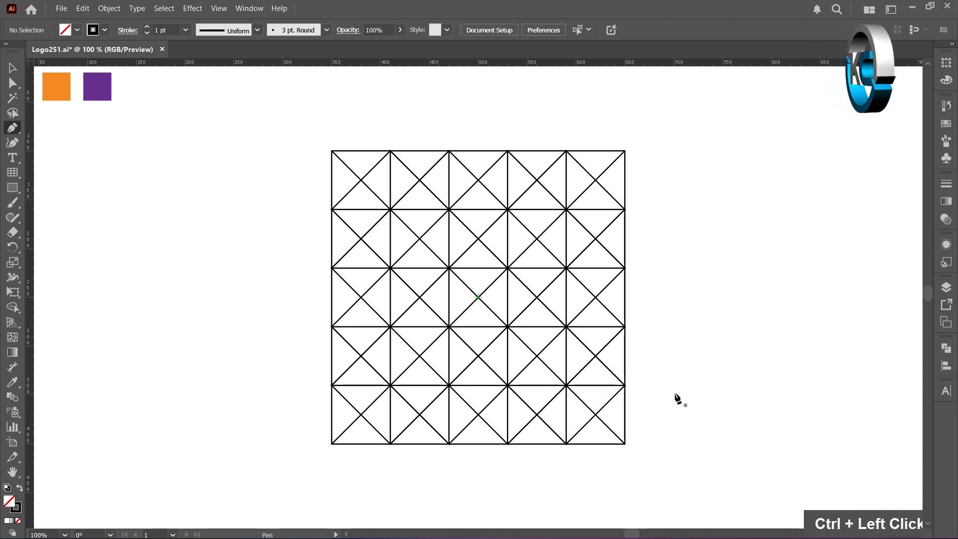
- Draw a short vertical line and a short horizontal line crossing at the centre of the grid
{"action": "left_click", "coordinate": [478, 239]}
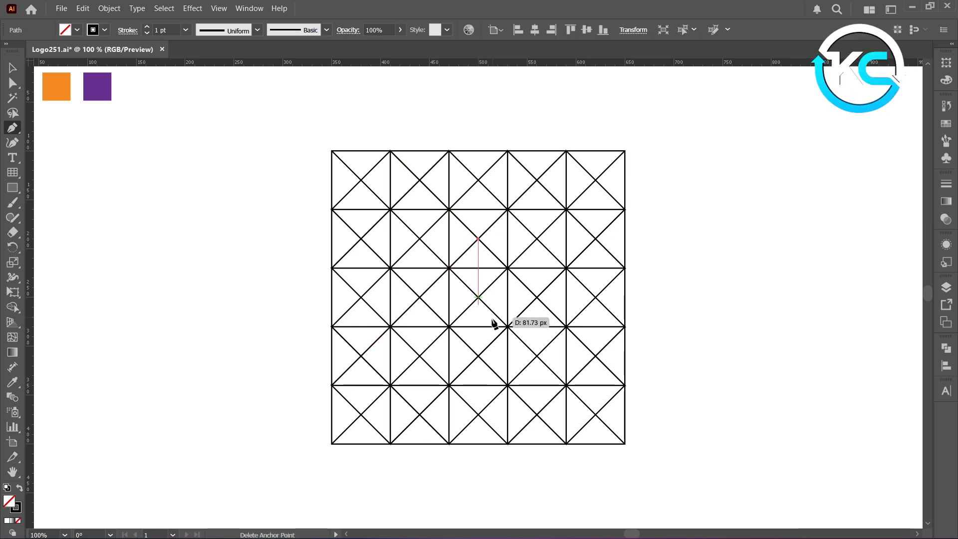
{"action": "left_click", "coordinate": [478, 357], "text": "shift"}
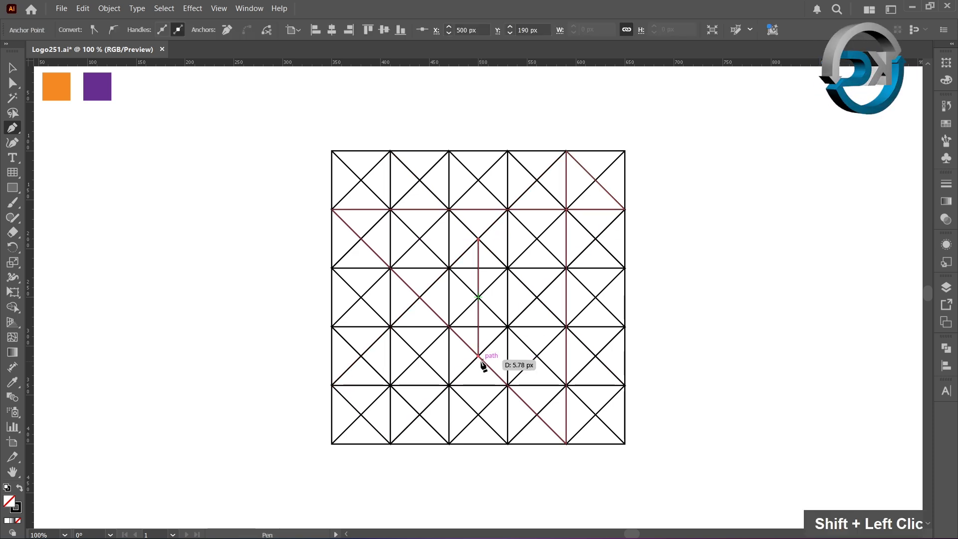
{"action": "left_click", "coordinate": [459, 367], "text": "ctrl"}
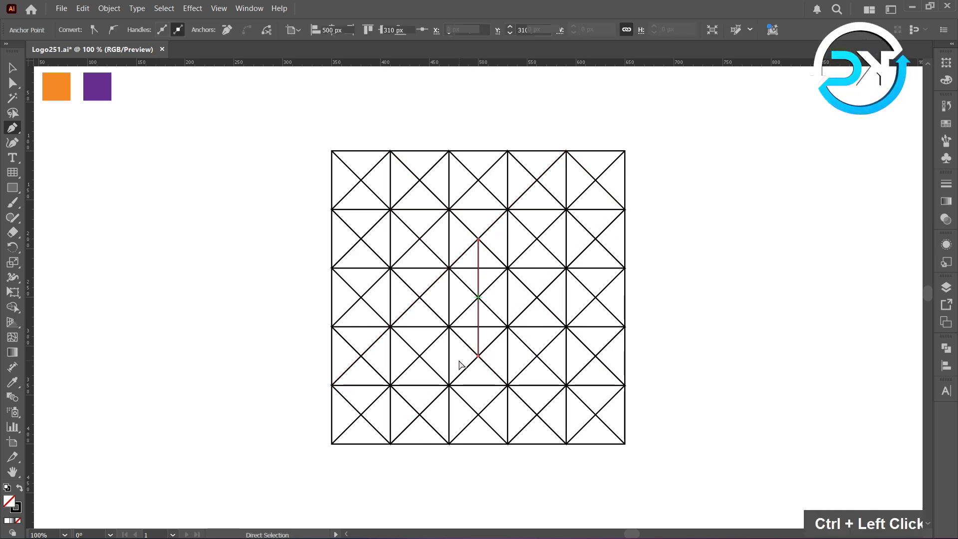
{"action": "left_click", "coordinate": [419, 298]}
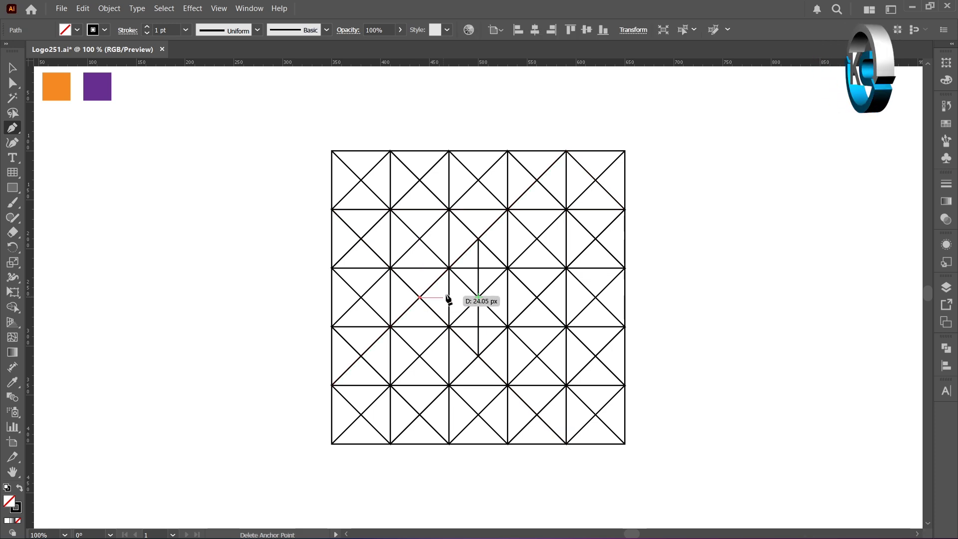
{"action": "left_click", "coordinate": [538, 298], "text": "shift"}
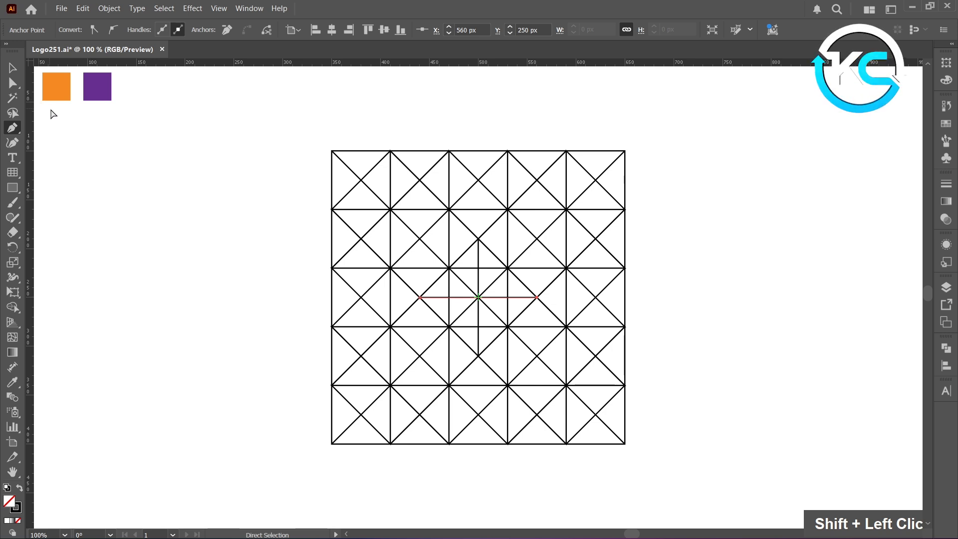
{"action": "left_click", "coordinate": [38, 89], "text": "ctrl"}
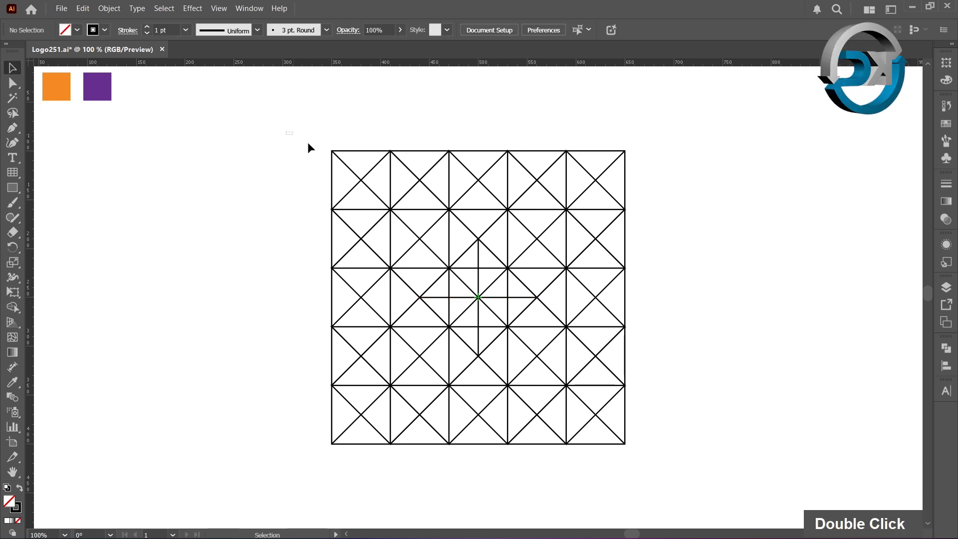
- Select all the grid lines and, with Shape Builder and a black fill, fill the top-left cells of the grid
{"action": "left_click_drag", "start_coordinate": [308, 142], "coordinate": [667, 469]}
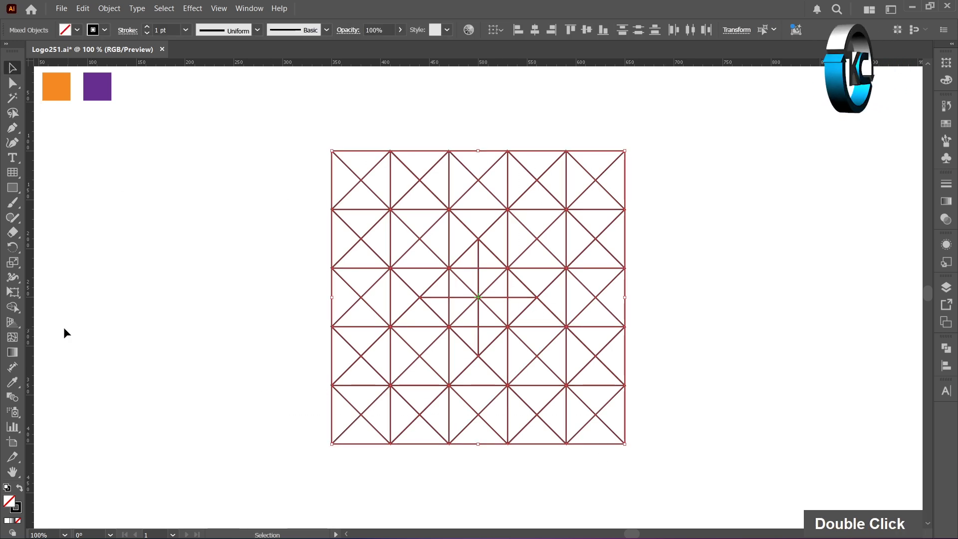
{"action": "right_click", "coordinate": [19, 314]}
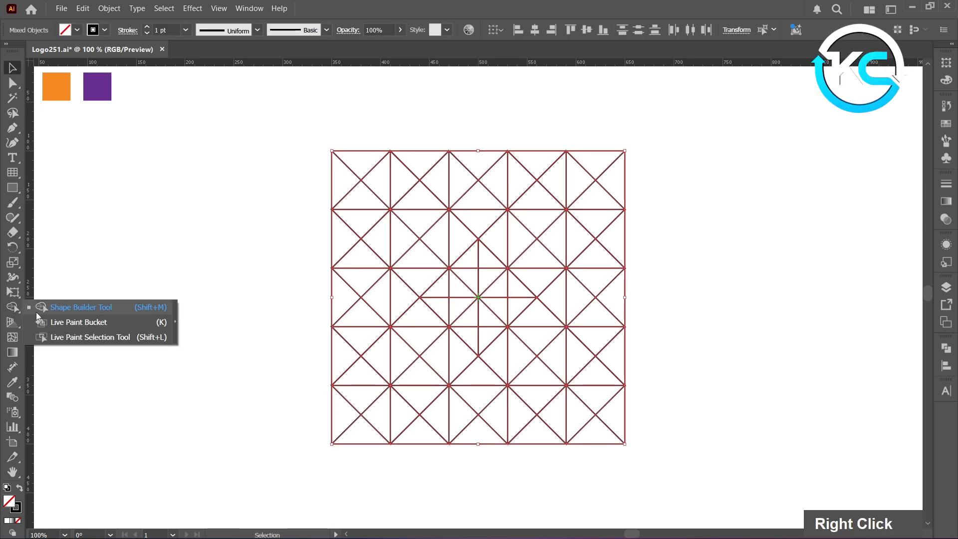
{"action": "left_click", "coordinate": [65, 310]}
{"action": "left_click", "coordinate": [19, 487]}
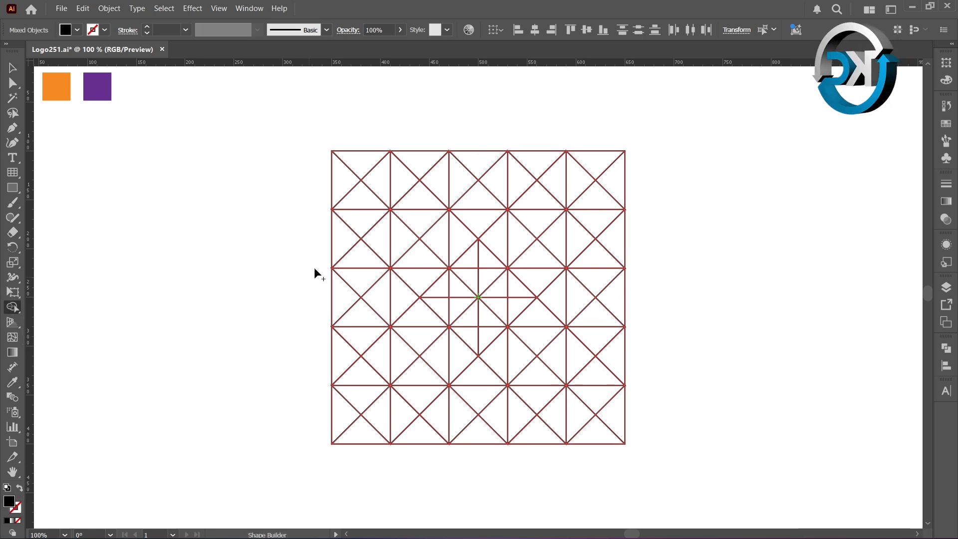
{"action": "left_click", "coordinate": [343, 178]}
{"action": "left_click", "coordinate": [359, 173]}
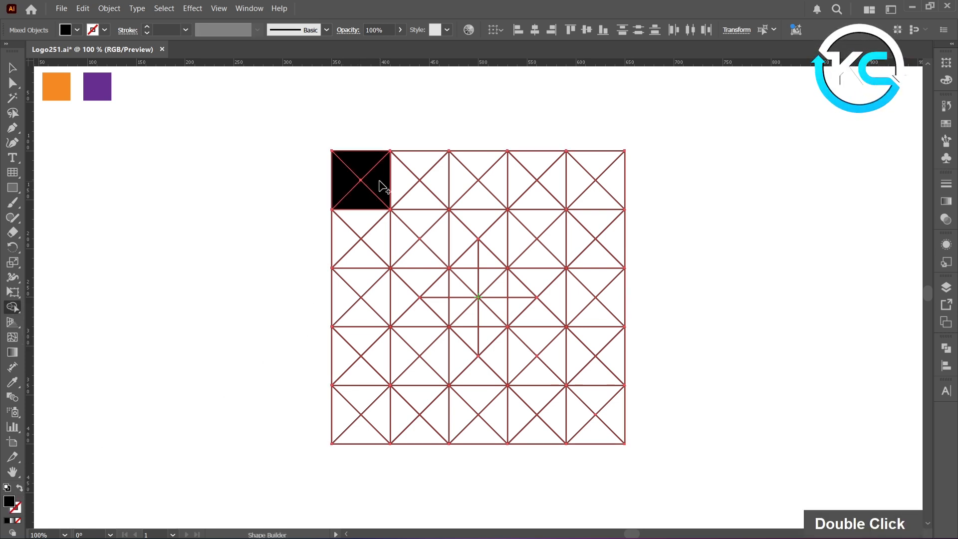
{"action": "left_click", "coordinate": [428, 202]}
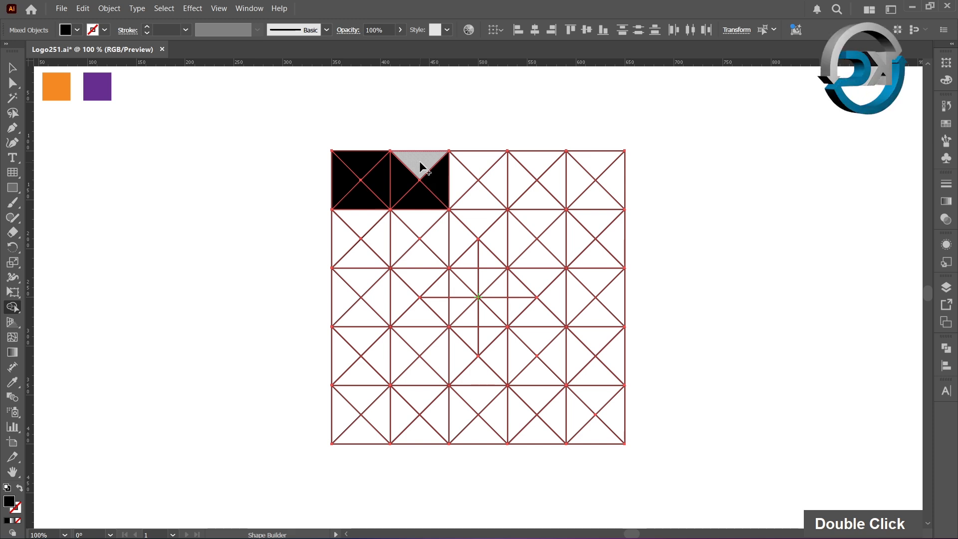
{"action": "left_click", "coordinate": [421, 162]}
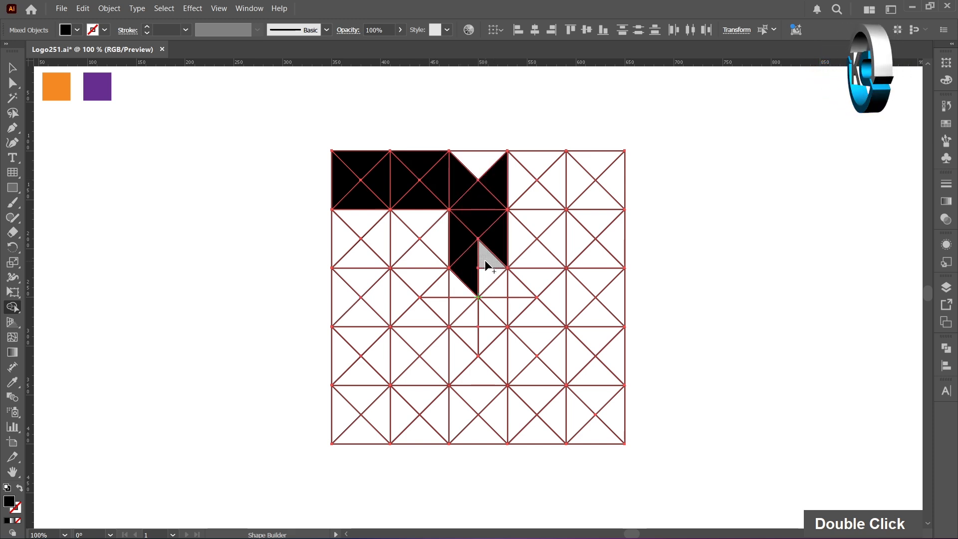
- Extend the filled shape down the centre stem and across to the right edge with Shape Builder
{"action": "left_click_drag", "start_coordinate": [487, 275], "coordinate": [440, 287]}
{"action": "mouse_move", "coordinate": [458, 305]}
{"action": "left_mouse_down"}
{"action": "mouse_move", "coordinate": [441, 305]}
{"action": "mouse_move", "coordinate": [469, 333]}
{"action": "mouse_move", "coordinate": [485, 332]}
{"action": "left_mouse_up"}
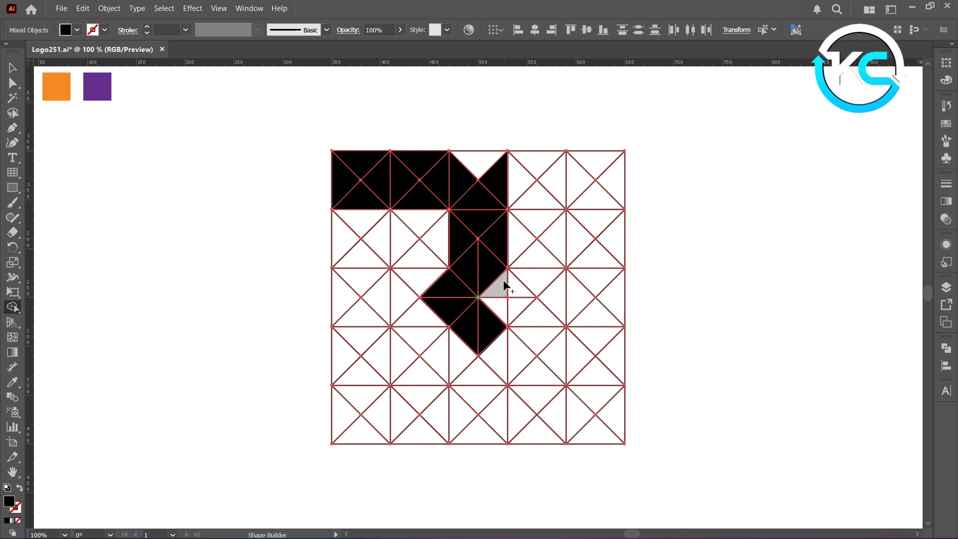
{"action": "left_click", "coordinate": [540, 278]}
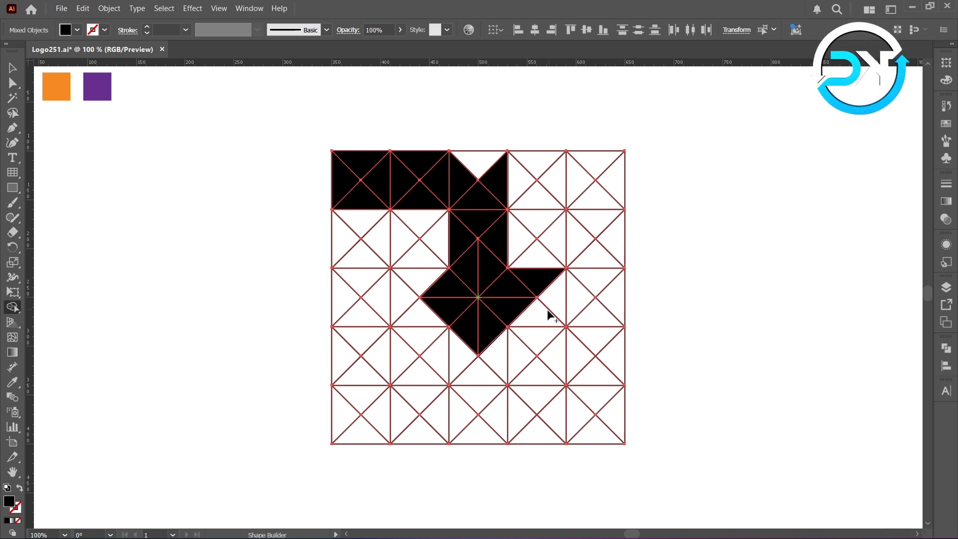
{"action": "left_click", "coordinate": [578, 303]}
{"action": "left_click", "coordinate": [601, 313]}
{"action": "left_click", "coordinate": [605, 281]}
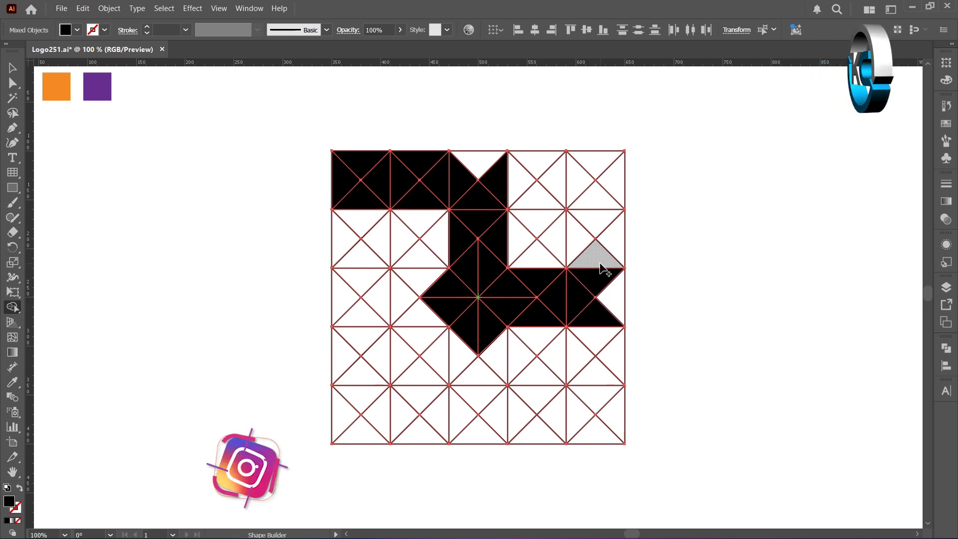
- Fill the pieces up the right edge and along the rest of the top row, framing a right eye opening
{"action": "left_click", "coordinate": [600, 260]}
{"action": "left_click", "coordinate": [611, 241]}
{"action": "left_click", "coordinate": [598, 223]}
{"action": "left_click", "coordinate": [597, 199]}
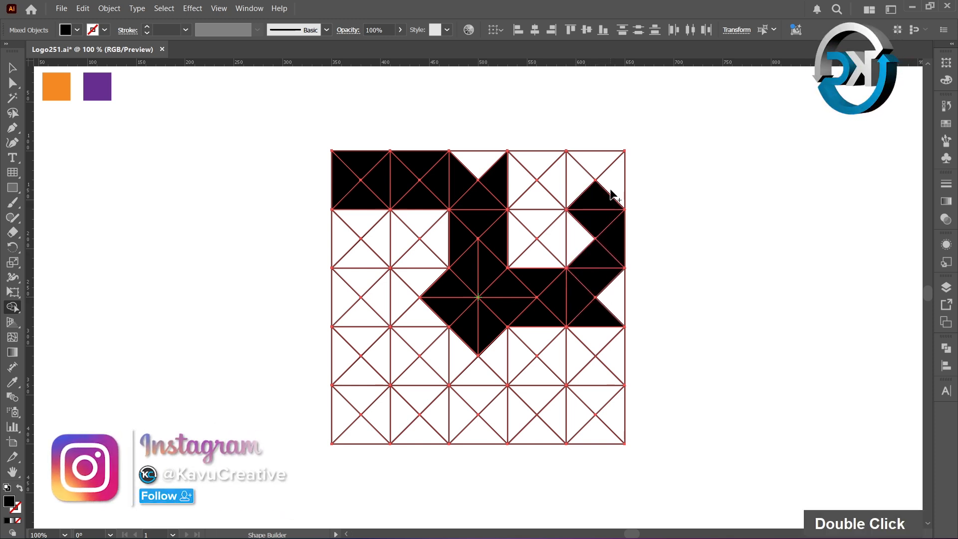
{"action": "left_click", "coordinate": [611, 189]}
{"action": "left_click", "coordinate": [601, 168]}
{"action": "left_click", "coordinate": [582, 184]}
{"action": "left_click", "coordinate": [556, 180]}
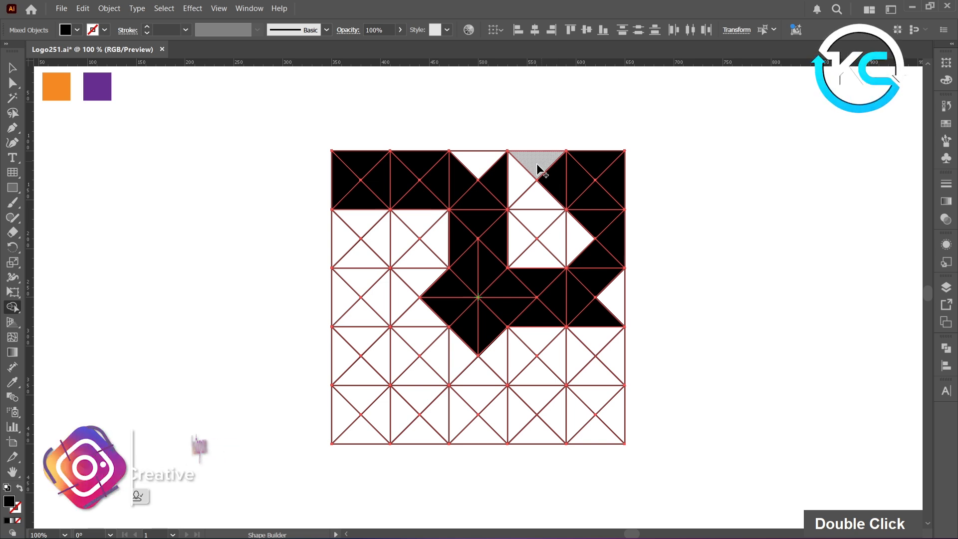
{"action": "left_click", "coordinate": [540, 171]}
{"action": "left_click", "coordinate": [519, 181]}
{"action": "left_click", "coordinate": [536, 203]}
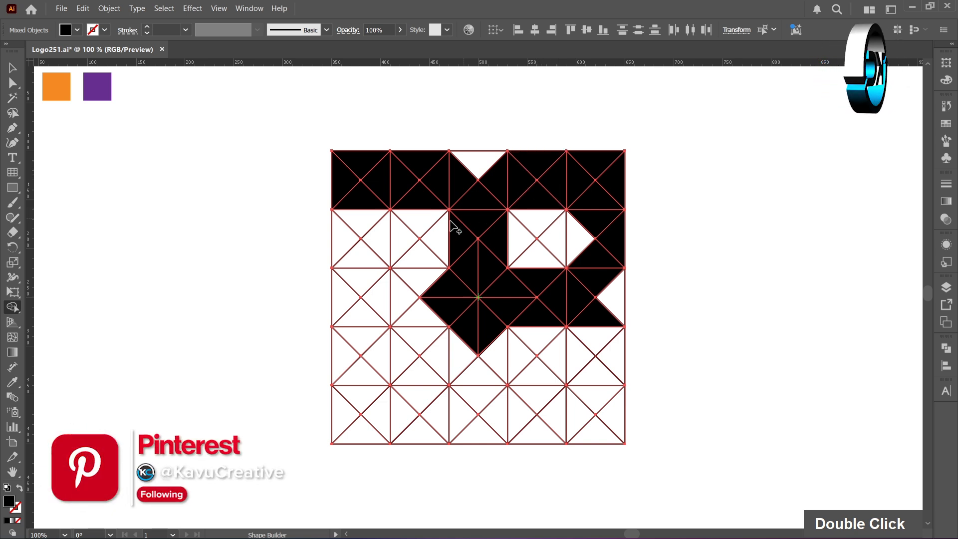
- Fill the pieces down the left side and across the middle row, framing a left eye opening
{"action": "left_click", "coordinate": [370, 226]}
{"action": "left_click", "coordinate": [340, 236]}
{"action": "left_click", "coordinate": [357, 255]}
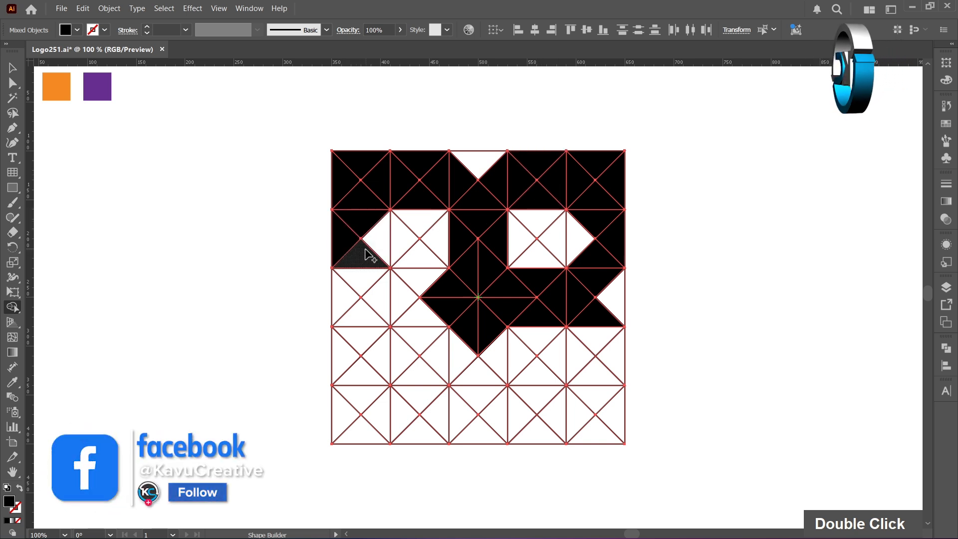
{"action": "left_click", "coordinate": [365, 282]}
{"action": "left_click", "coordinate": [376, 298]}
{"action": "left_click", "coordinate": [401, 298]}
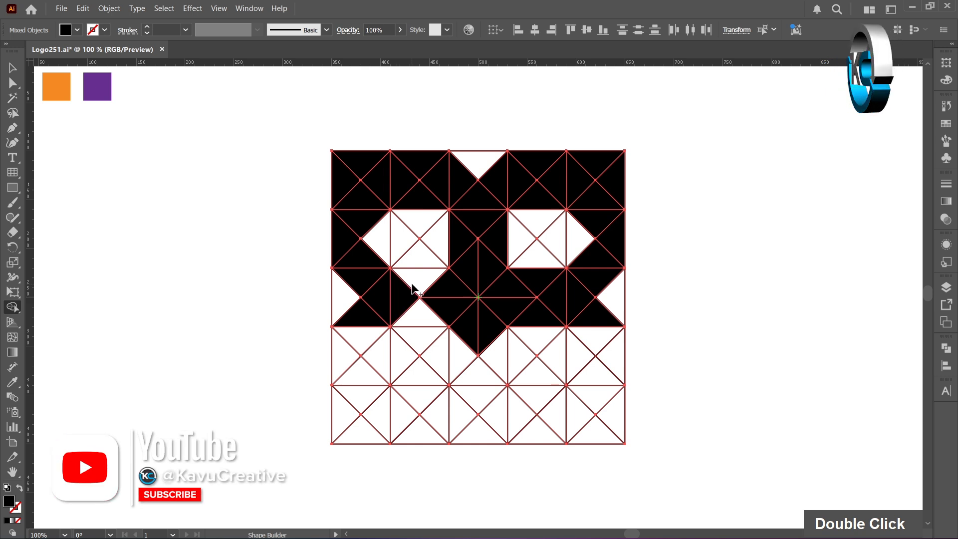
{"action": "left_click", "coordinate": [418, 287]}
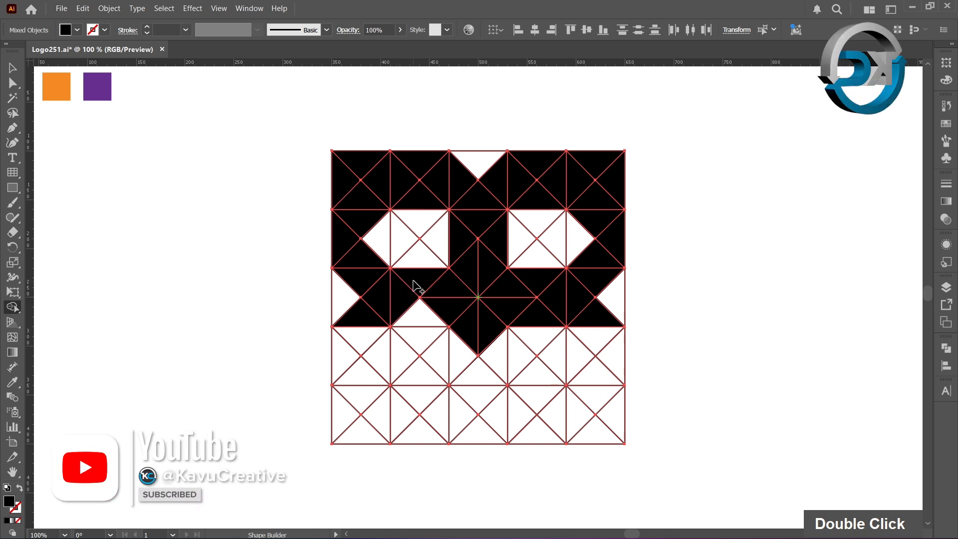
{"action": "left_click", "coordinate": [415, 319]}
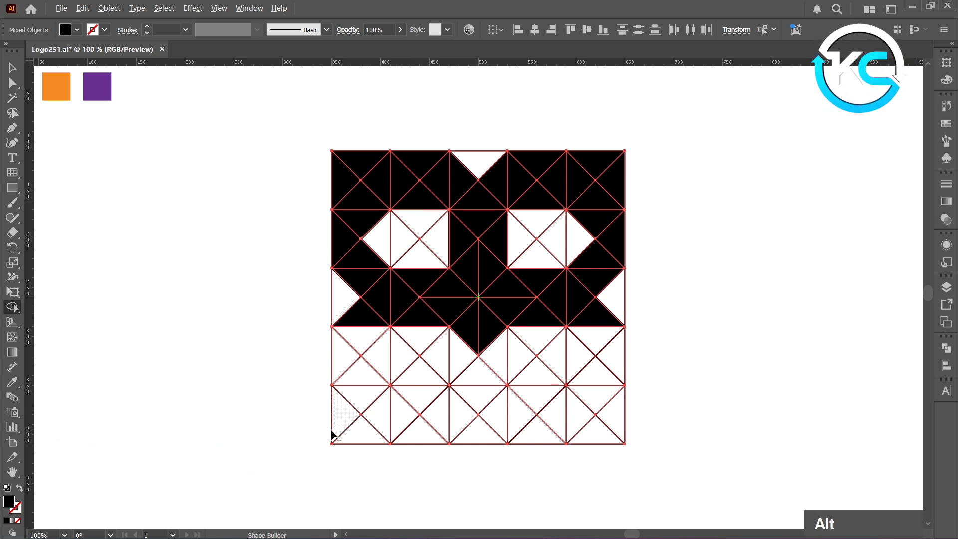
- Erase the bottom two rows of grid pieces with Shape Builder's erase mode
{"action": "mouse_move", "coordinate": [329, 433]}
{"action": "left_mouse_down"}
{"action": "mouse_move", "coordinate": [621, 433]}
{"action": "mouse_move", "coordinate": [480, 398]}
{"action": "mouse_move", "coordinate": [363, 398]}
{"action": "mouse_move", "coordinate": [467, 398]}
{"action": "left_mouse_up"}
{"action": "mouse_move", "coordinate": [646, 387]}
{"action": "left_mouse_down"}
{"action": "mouse_move", "coordinate": [443, 381]}
{"action": "mouse_move", "coordinate": [350, 374]}
{"action": "left_mouse_up"}
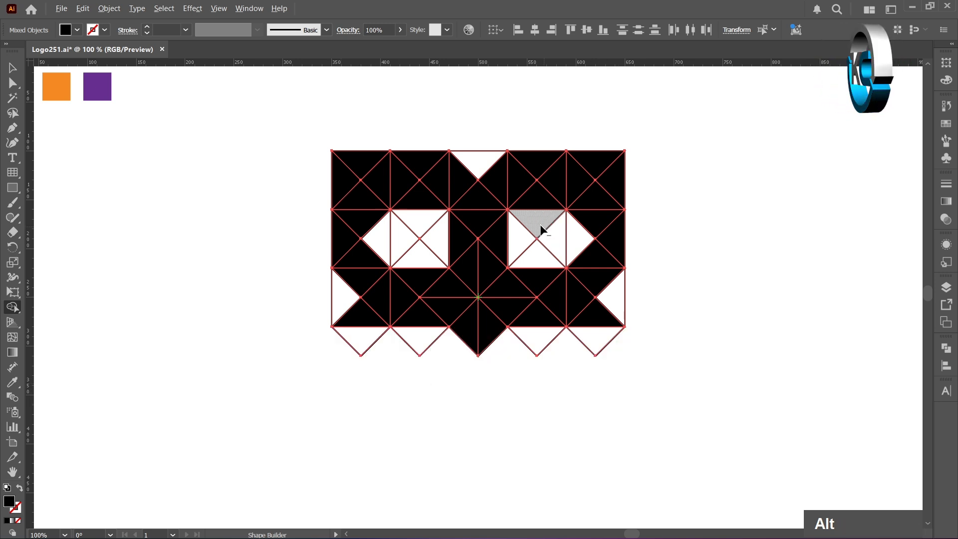
- Erase the unfilled pieces inside the right eye opening with Shape Builder
{"action": "mouse_move", "coordinate": [544, 251]}
{"action": "left_mouse_down"}
{"action": "mouse_move", "coordinate": [569, 244]}
{"action": "mouse_move", "coordinate": [545, 244]}
{"action": "left_mouse_up"}
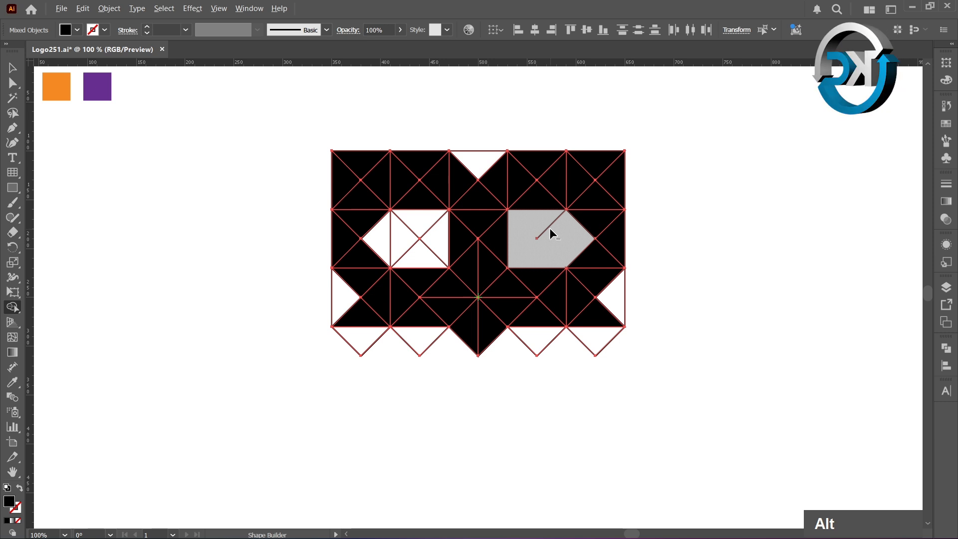
{"action": "left_click", "coordinate": [544, 230], "text": "alt"}
{"action": "left_click", "coordinate": [544, 231], "text": "alt"}
{"action": "left_click", "coordinate": [537, 238], "text": "alt"}
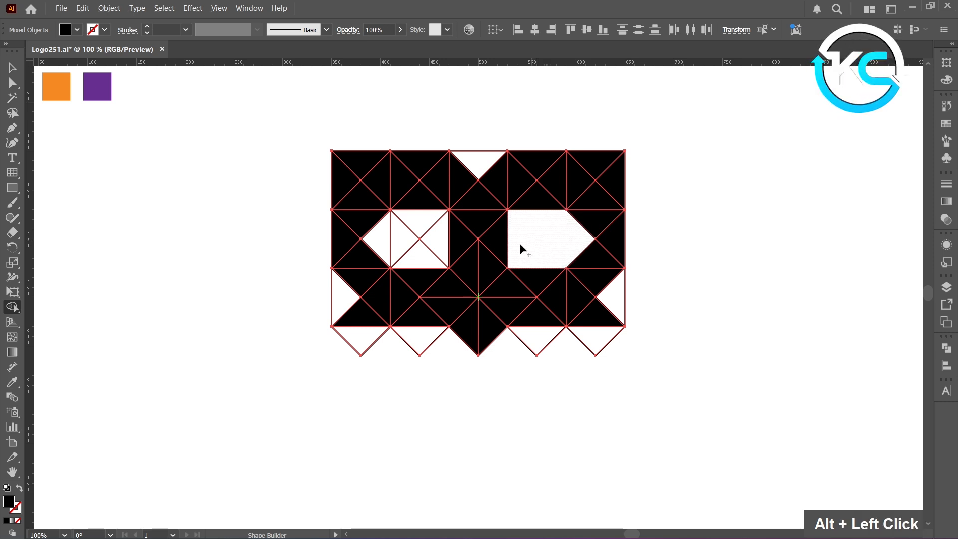
- Erase the unfilled pieces inside the left eye opening and the notch at the top centre
{"action": "mouse_move", "coordinate": [445, 250]}
{"action": "left_mouse_down"}
{"action": "mouse_move", "coordinate": [412, 253]}
{"action": "mouse_move", "coordinate": [398, 238]}
{"action": "mouse_move", "coordinate": [418, 223]}
{"action": "left_mouse_up"}
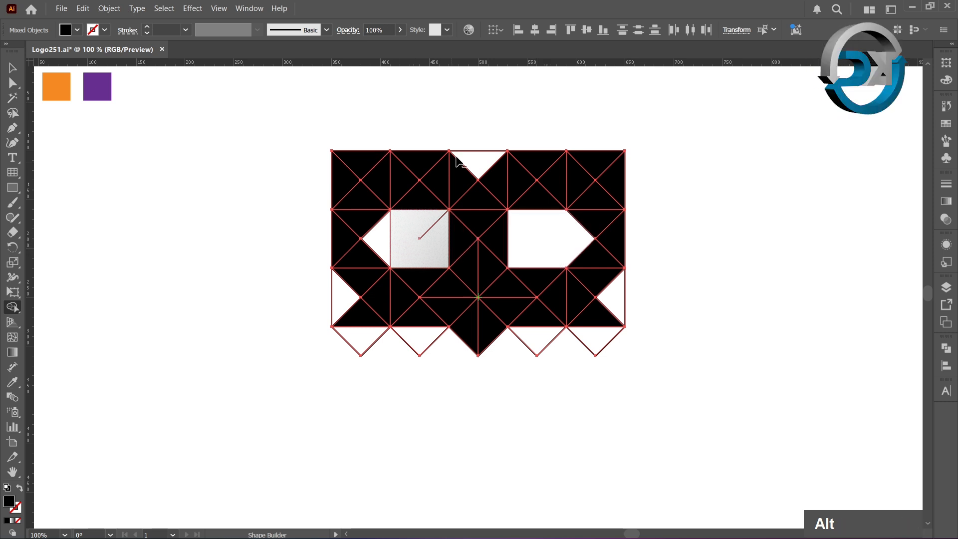
{"action": "left_click", "coordinate": [484, 159], "text": "alt"}
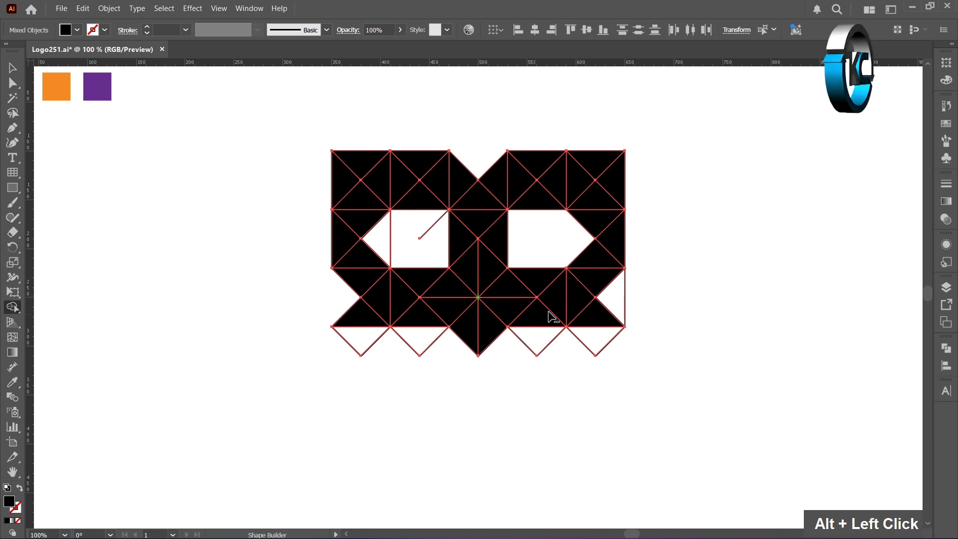
{"action": "left_click", "coordinate": [389, 241], "text": "alt"}
{"action": "left_click", "coordinate": [419, 238], "text": "alt"}
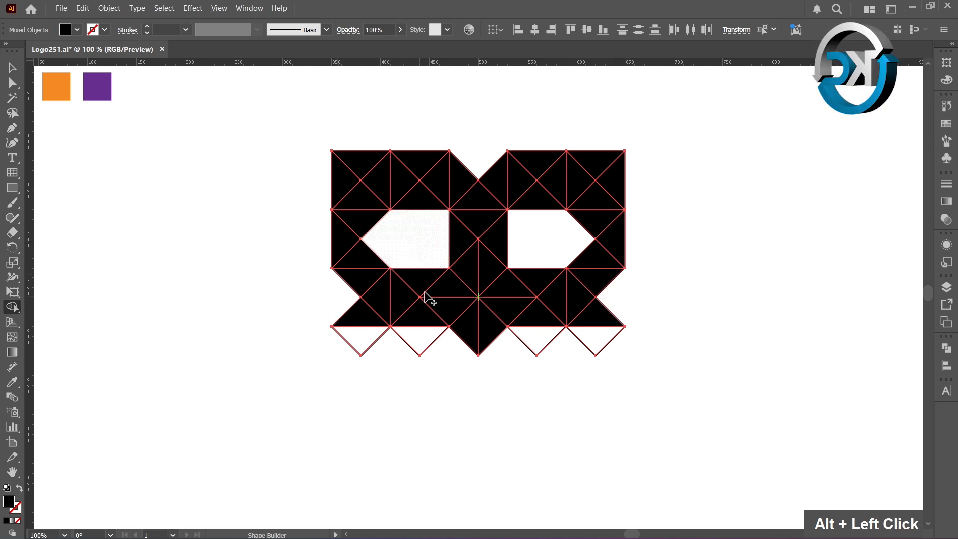
- Erase the leftover triangles and stray line below the bottom edge of the logo
{"action": "left_click_drag", "start_coordinate": [417, 348], "coordinate": [418, 349], "text": "alt"}
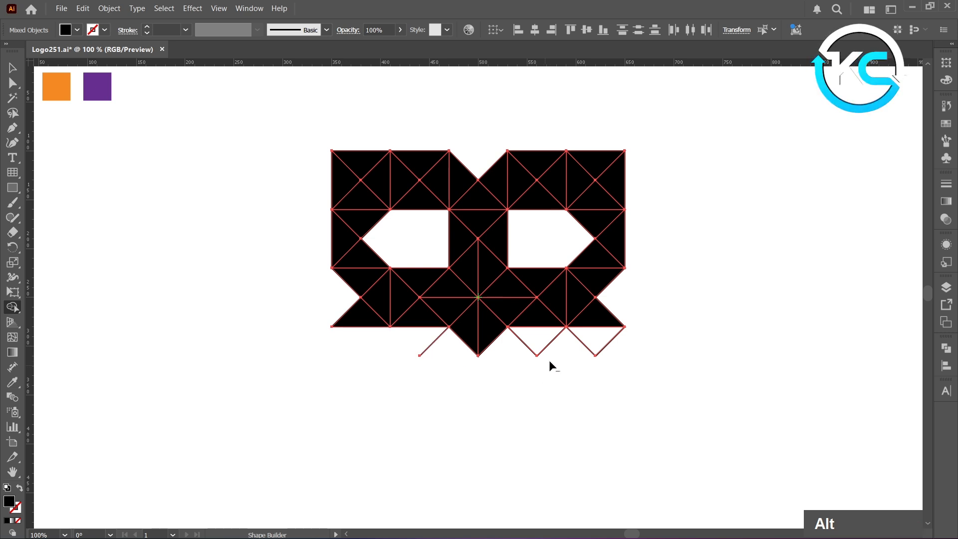
{"action": "left_click_drag", "start_coordinate": [590, 352], "coordinate": [561, 349], "text": "alt"}
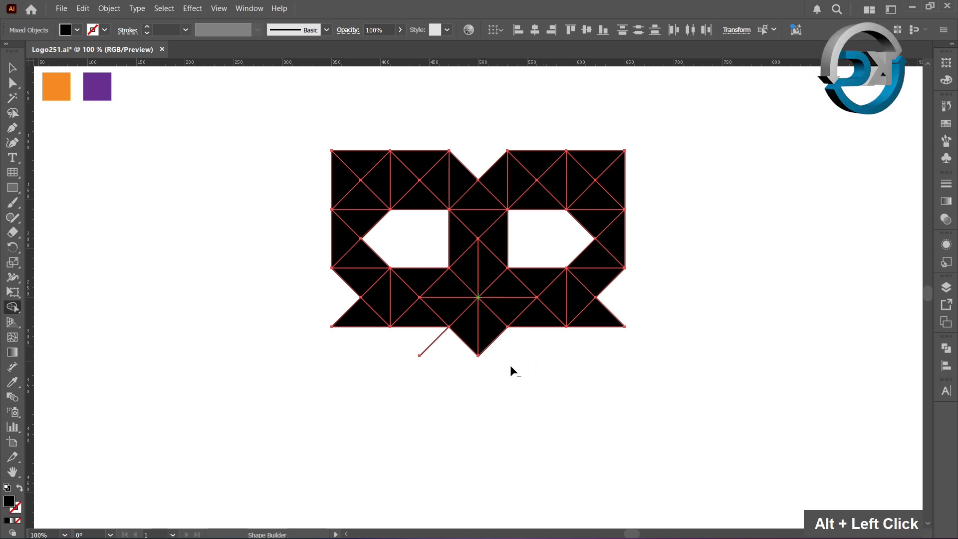
{"action": "left_click", "coordinate": [421, 354], "text": "alt"}
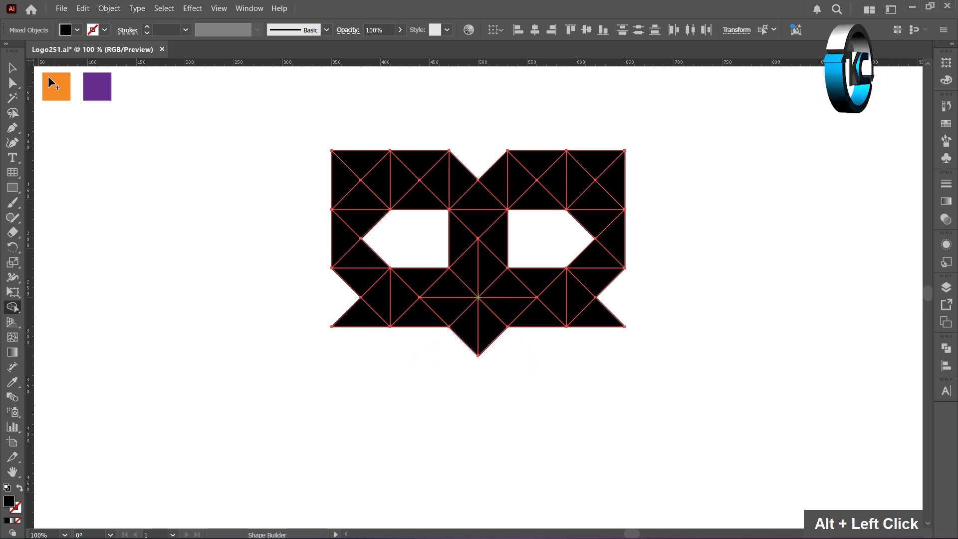
- Ungroup the Shape Builder result and deselect it
{"action": "left_click", "coordinate": [15, 64]}
{"action": "left_click", "coordinate": [322, 192]}
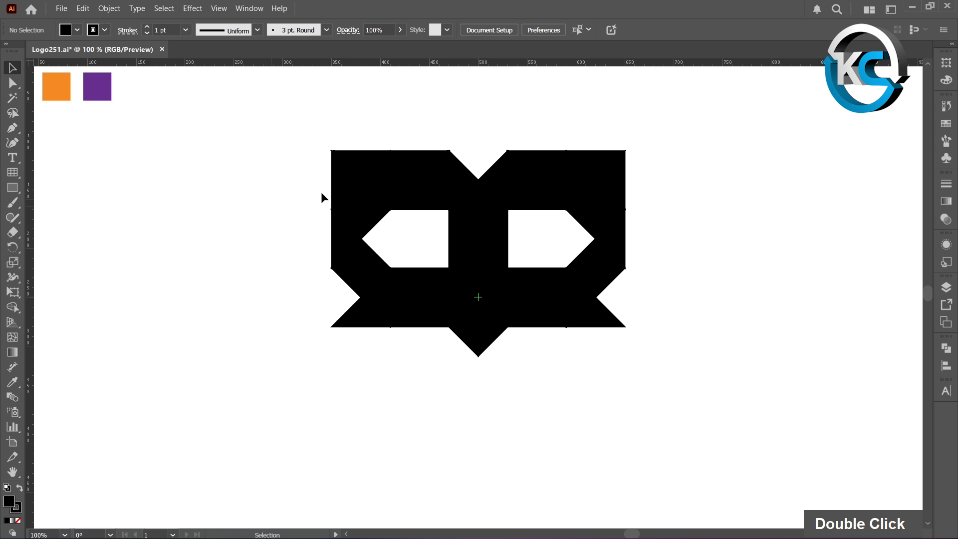
{"action": "left_click", "coordinate": [358, 161]}
{"action": "right_click", "coordinate": [358, 160]}
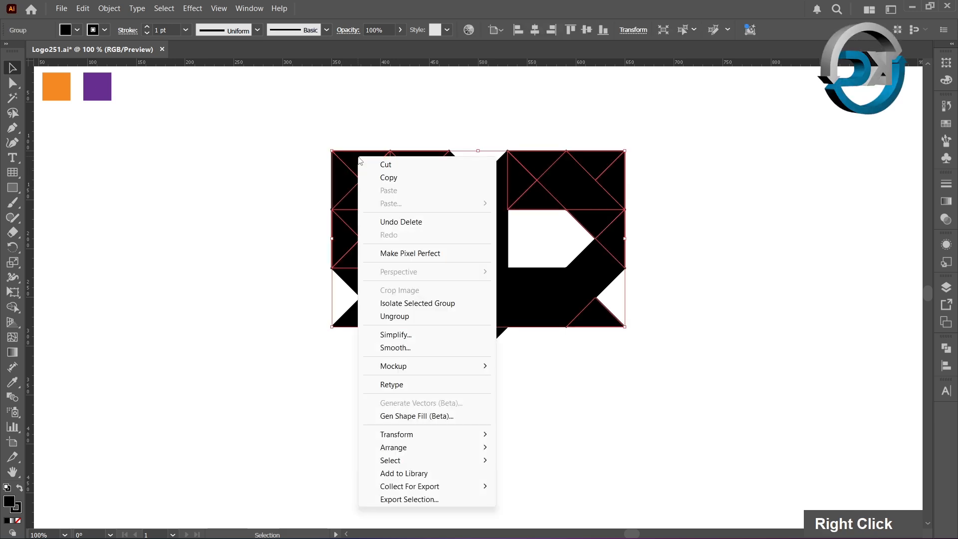
{"action": "left_click", "coordinate": [403, 320]}
{"action": "left_click", "coordinate": [267, 309]}
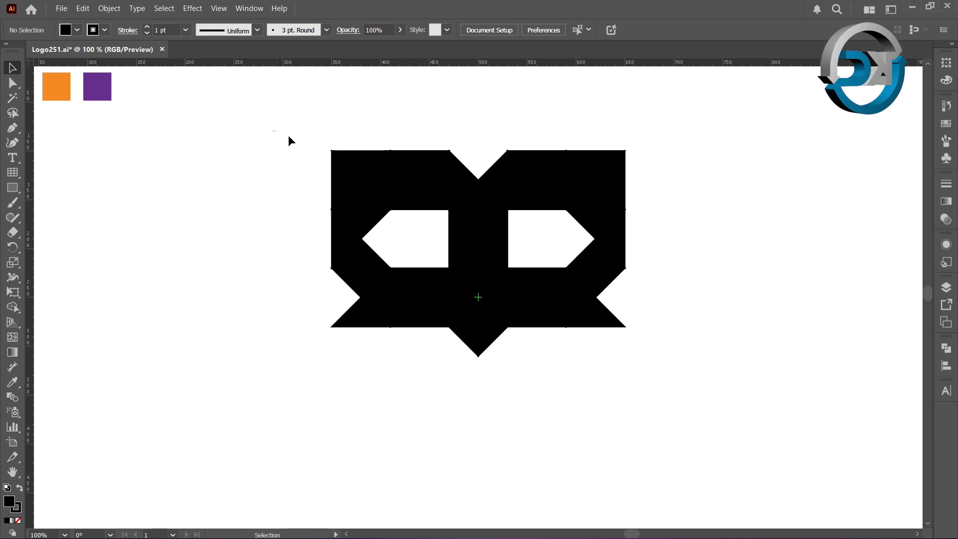
- Select all the logo pieces and give them the purple swatch's fill with the Eyedropper
{"action": "left_click_drag", "start_coordinate": [289, 135], "coordinate": [654, 391]}
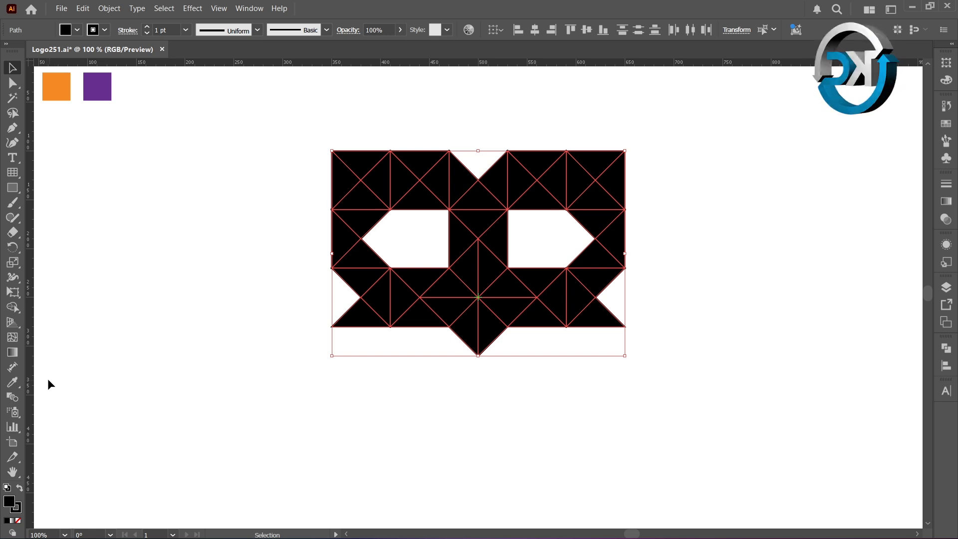
{"action": "left_click", "coordinate": [17, 380]}
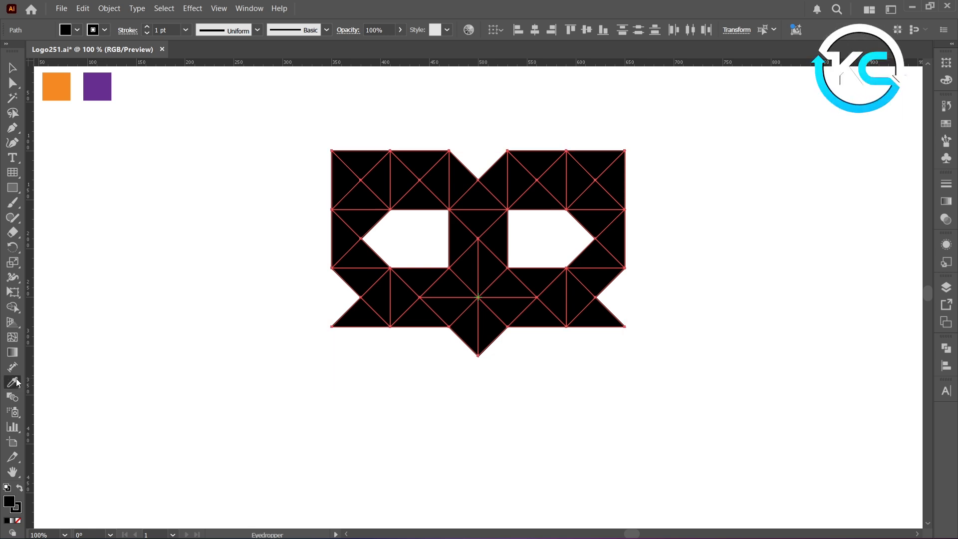
{"action": "left_click", "coordinate": [105, 89]}
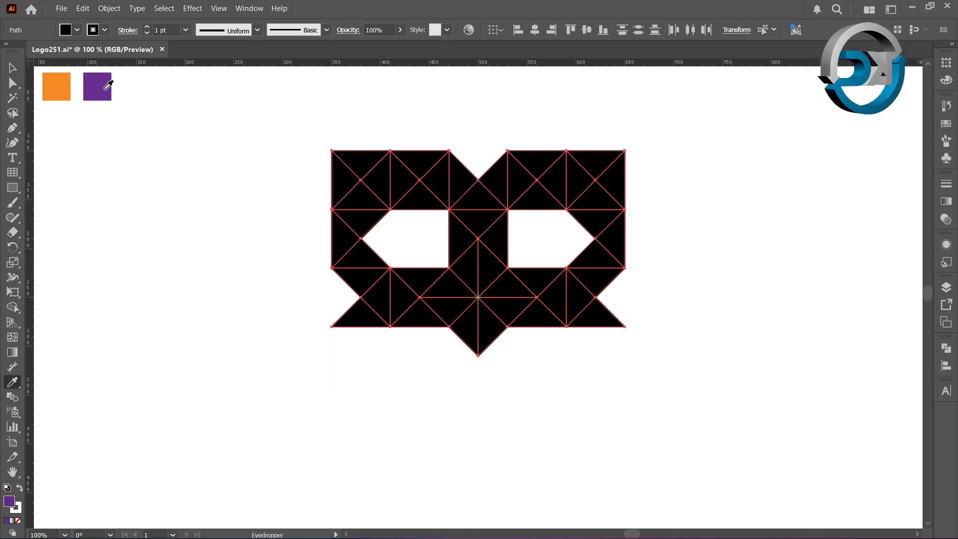
- Recolour the two outer triangles of the top-left cell orange by sampling the orange swatch
{"action": "left_click", "coordinate": [12, 68]}
{"action": "double_click", "coordinate": [110, 145]}
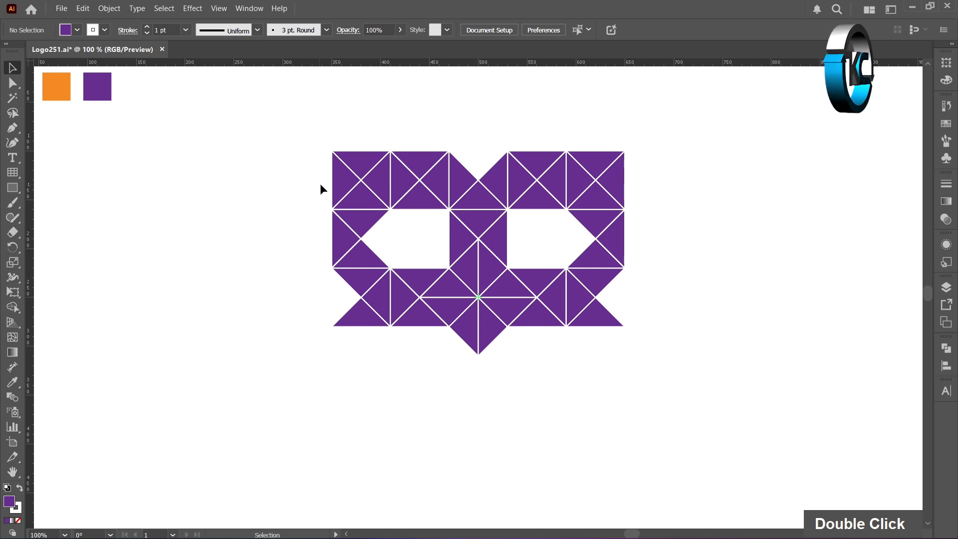
{"action": "left_click", "coordinate": [336, 185]}
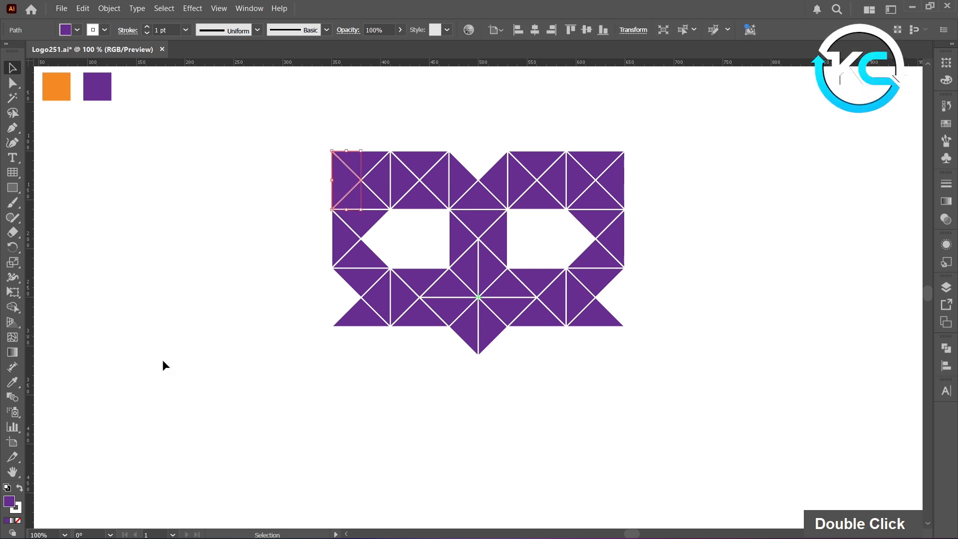
{"action": "left_click", "coordinate": [12, 382]}
{"action": "left_click", "coordinate": [58, 86]}
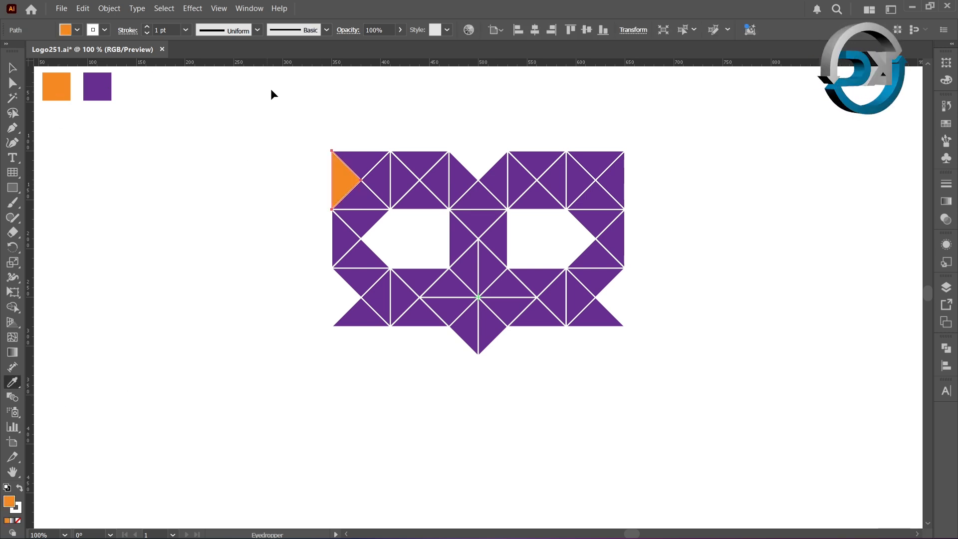
{"action": "left_click", "coordinate": [370, 156], "text": "ctrl"}
{"action": "left_click", "coordinate": [350, 172]}
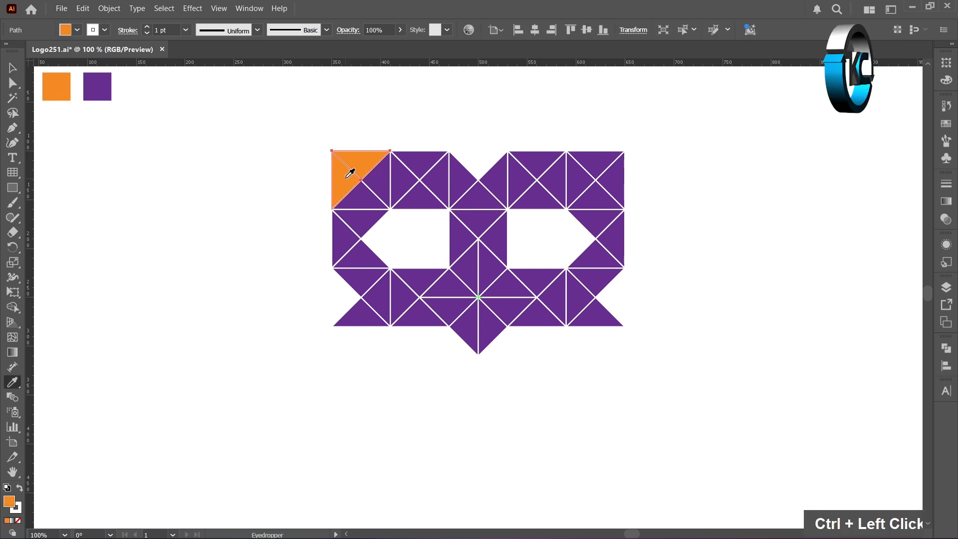
- Recolour the pieces under the left eye and up the centre stem orange with the Eyedropper
{"action": "left_click", "coordinate": [427, 274], "text": "ctrl"}
{"action": "left_click", "coordinate": [353, 180]}
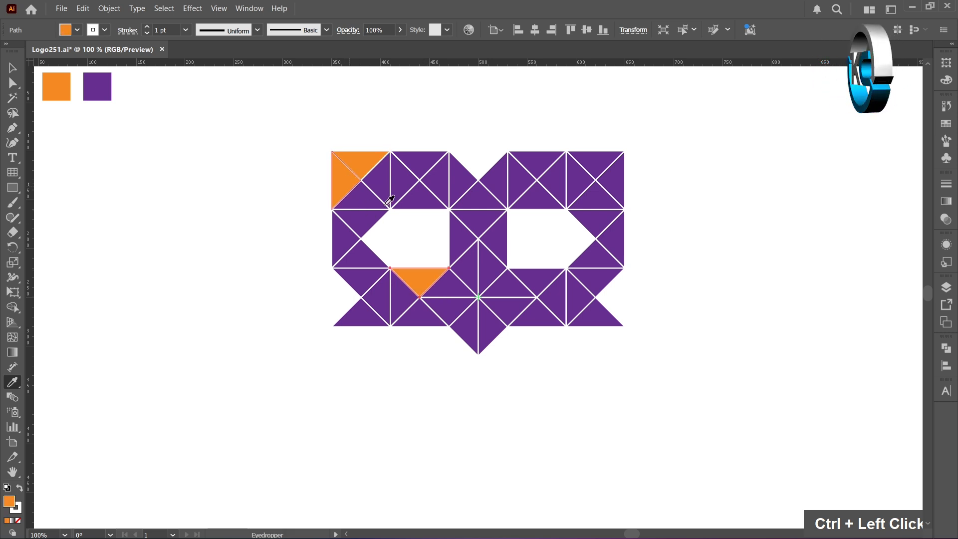
{"action": "left_click", "coordinate": [452, 289], "text": "ctrl"}
{"action": "left_click", "coordinate": [431, 274]}
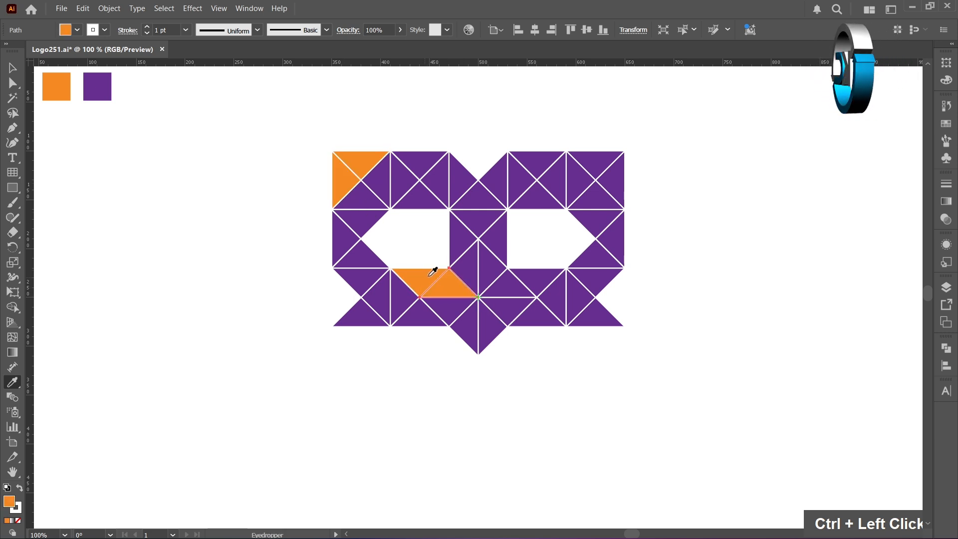
{"action": "left_click", "coordinate": [470, 260], "text": "ctrl"}
{"action": "left_click", "coordinate": [458, 283]}
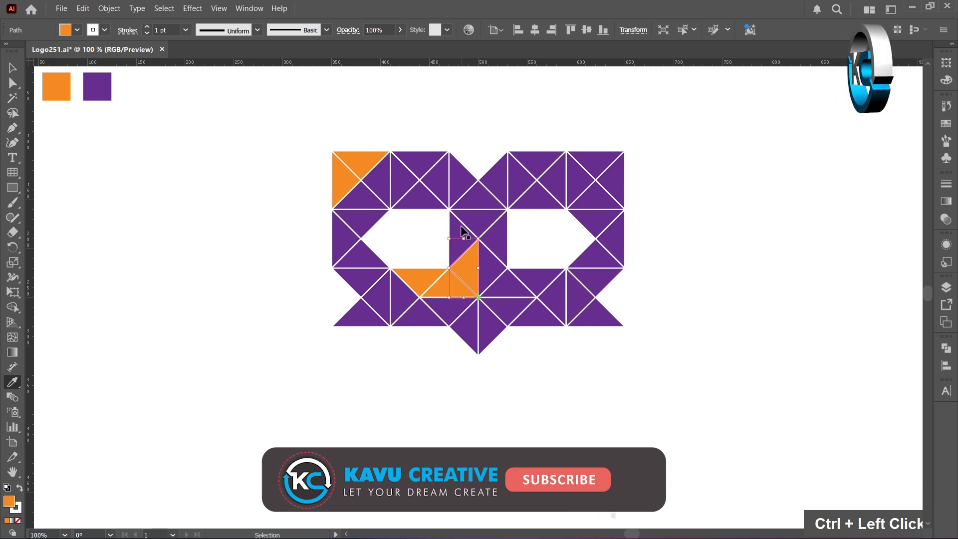
{"action": "left_click", "coordinate": [460, 228], "text": "ctrl"}
{"action": "left_click", "coordinate": [469, 264]}
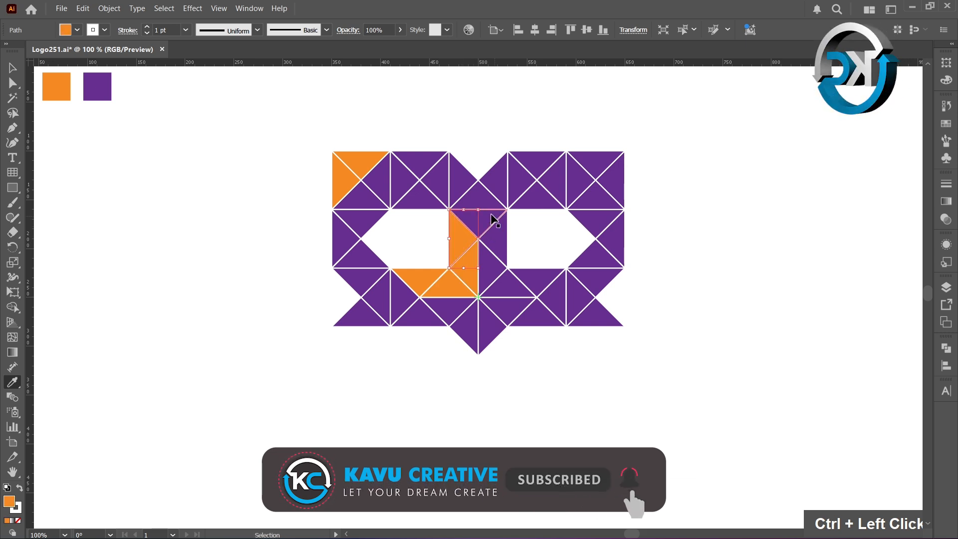
{"action": "left_click", "coordinate": [478, 217], "text": "ctrl"}
{"action": "left_click", "coordinate": [463, 236]}
- Recolour the pieces across the top centre and over the right eye orange with the Eyedropper
{"action": "left_click", "coordinate": [479, 202], "text": "ctrl"}
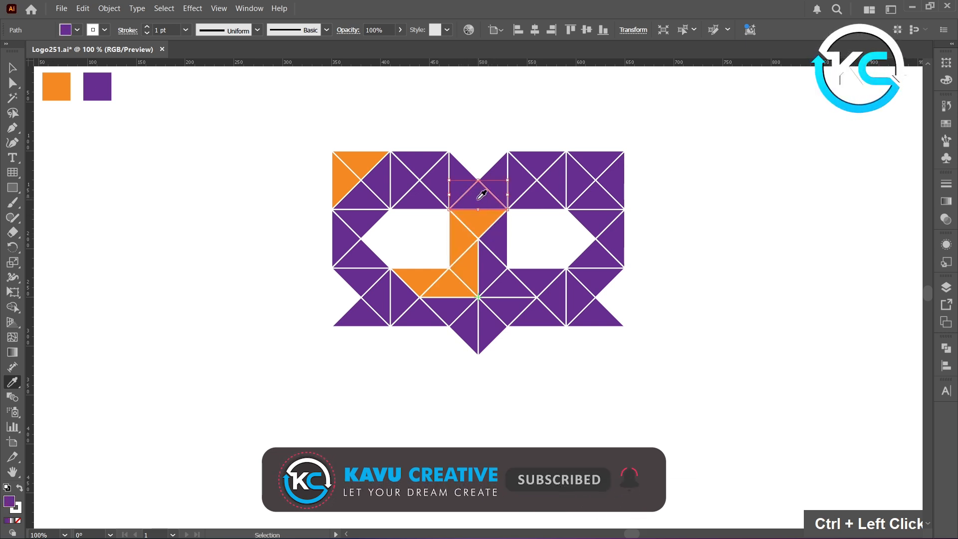
{"action": "left_click", "coordinate": [477, 219]}
{"action": "left_click", "coordinate": [497, 186], "text": "ctrl"}
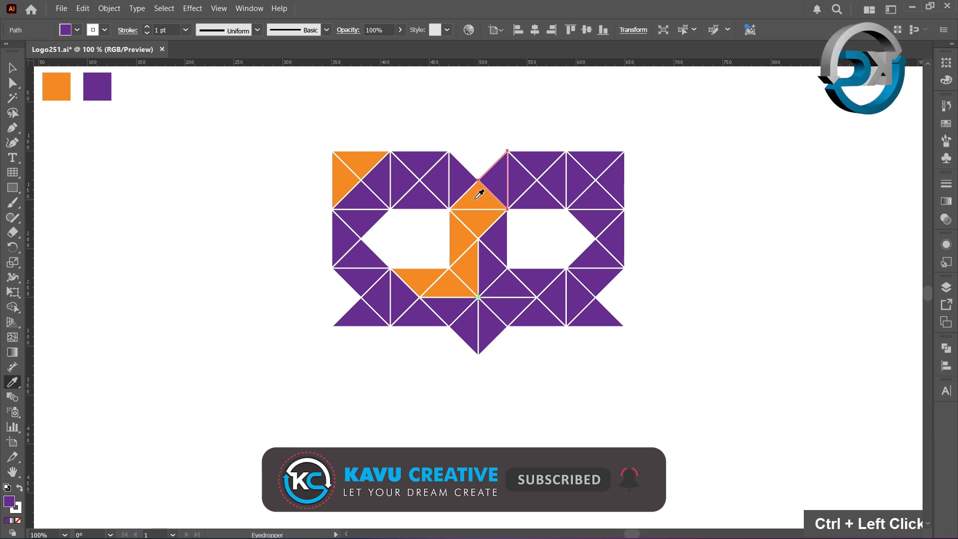
{"action": "left_click", "coordinate": [479, 194]}
{"action": "left_click", "coordinate": [514, 180], "text": "ctrl"}
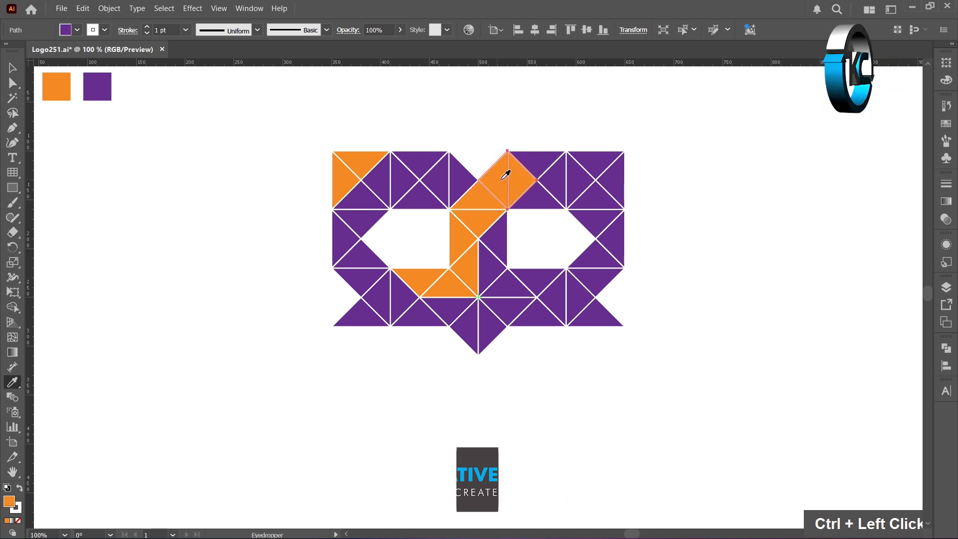
{"action": "left_click", "coordinate": [504, 167]}
{"action": "left_click", "coordinate": [549, 168], "text": "ctrl"}
{"action": "left_click", "coordinate": [519, 173]}
{"action": "left_click", "coordinate": [535, 196], "text": "ctrl"}
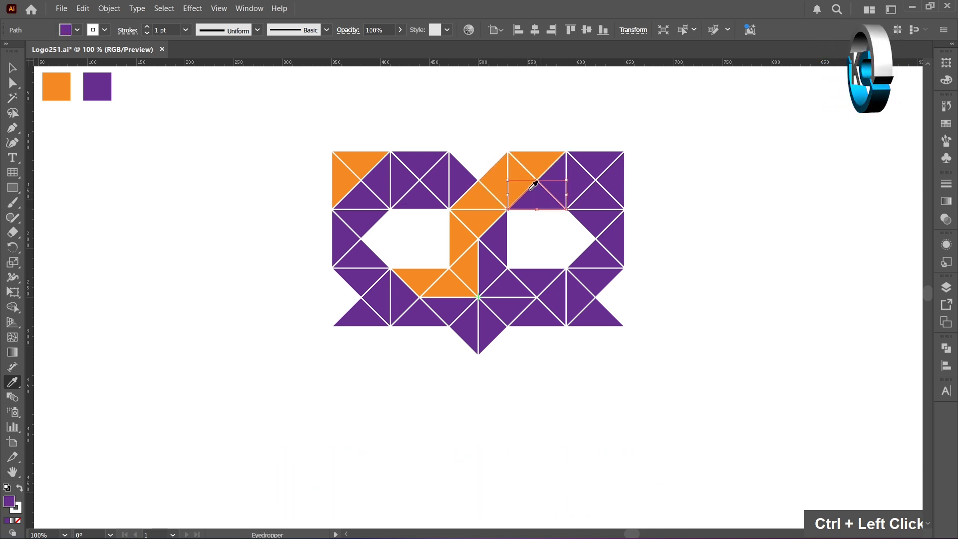
{"action": "left_click", "coordinate": [518, 175]}
- Recolour the pieces in the top-right cell beside the right eye orange with the Eyedropper
{"action": "left_click", "coordinate": [562, 175], "text": "ctrl"}
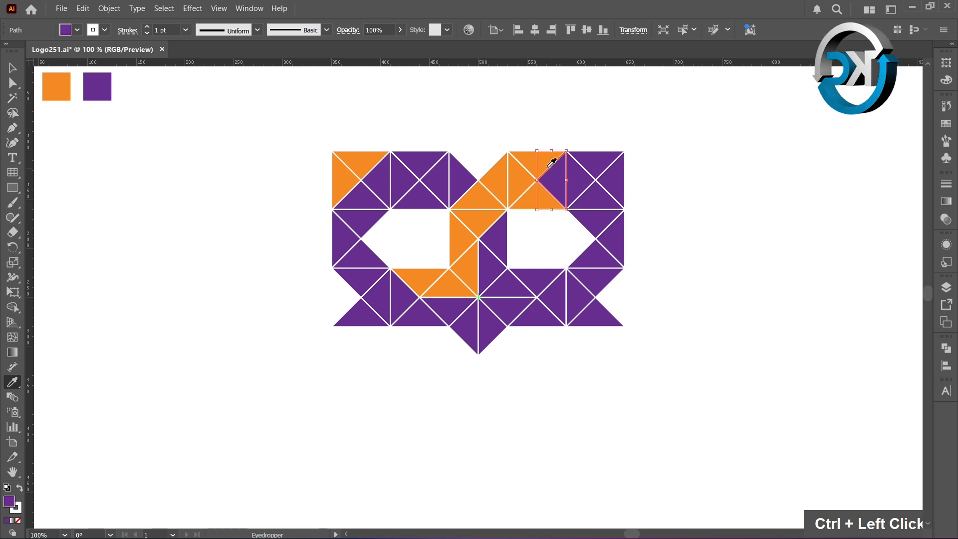
{"action": "left_click", "coordinate": [545, 167]}
{"action": "left_click", "coordinate": [574, 180], "text": "ctrl"}
{"action": "left_click", "coordinate": [546, 170]}
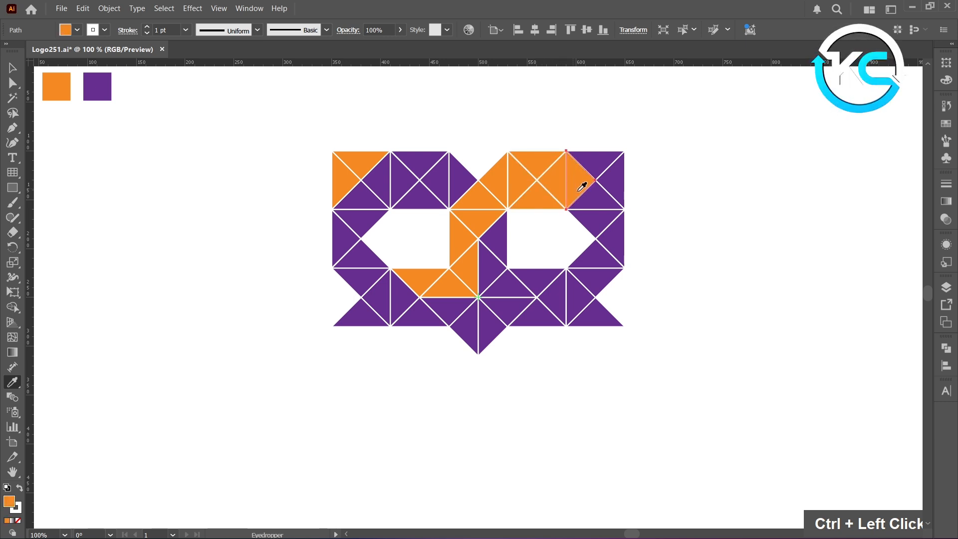
{"action": "left_click", "coordinate": [592, 207], "text": "ctrl"}
{"action": "left_click", "coordinate": [583, 190]}
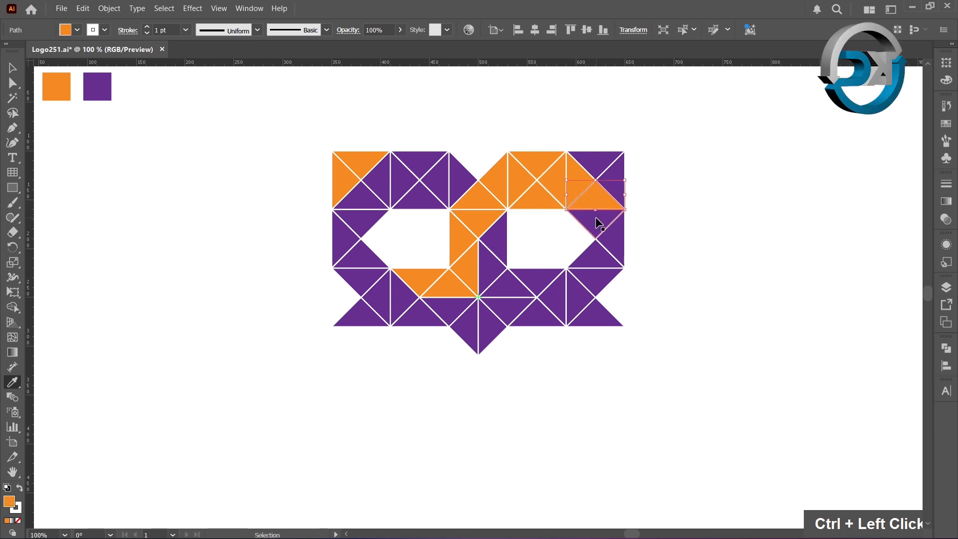
{"action": "left_click", "coordinate": [599, 218], "text": "ctrl"}
{"action": "left_click", "coordinate": [588, 197]}
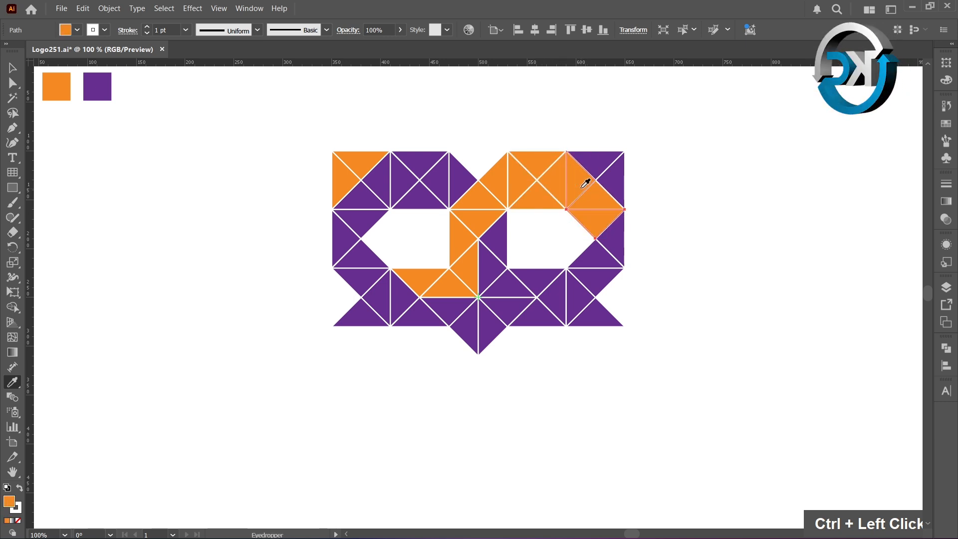
- Recolour the pieces down the right side of the right eye to the middle row orange
{"action": "left_click", "coordinate": [608, 239], "text": "ctrl"}
{"action": "left_click", "coordinate": [605, 216]}
{"action": "left_click", "coordinate": [599, 259], "text": "ctrl"}
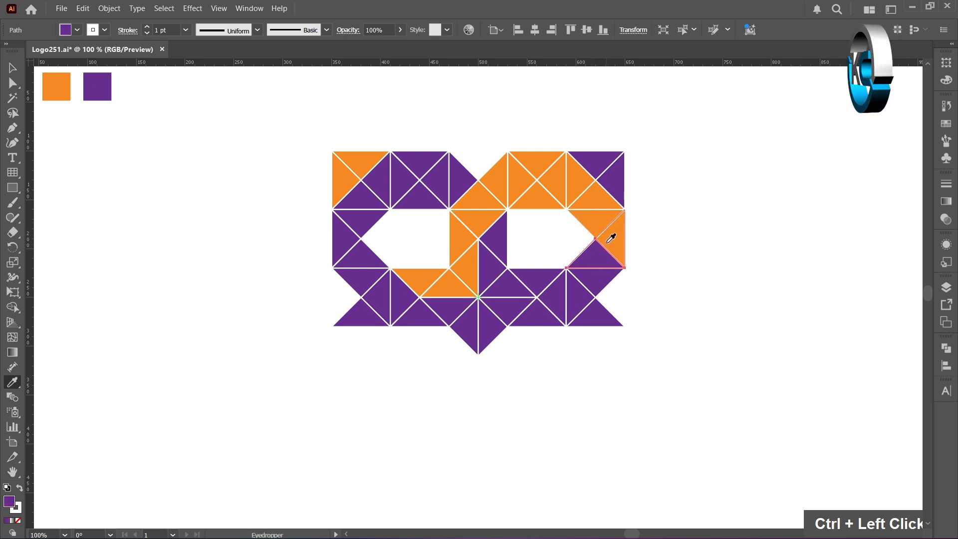
{"action": "left_click", "coordinate": [610, 235]}
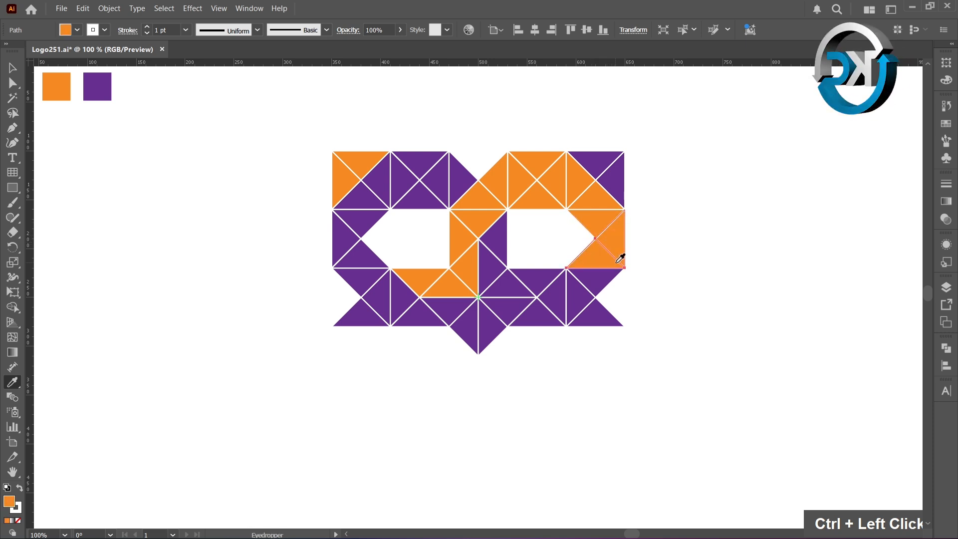
{"action": "left_click", "coordinate": [609, 284], "text": "ctrl"}
{"action": "left_click", "coordinate": [605, 254]}
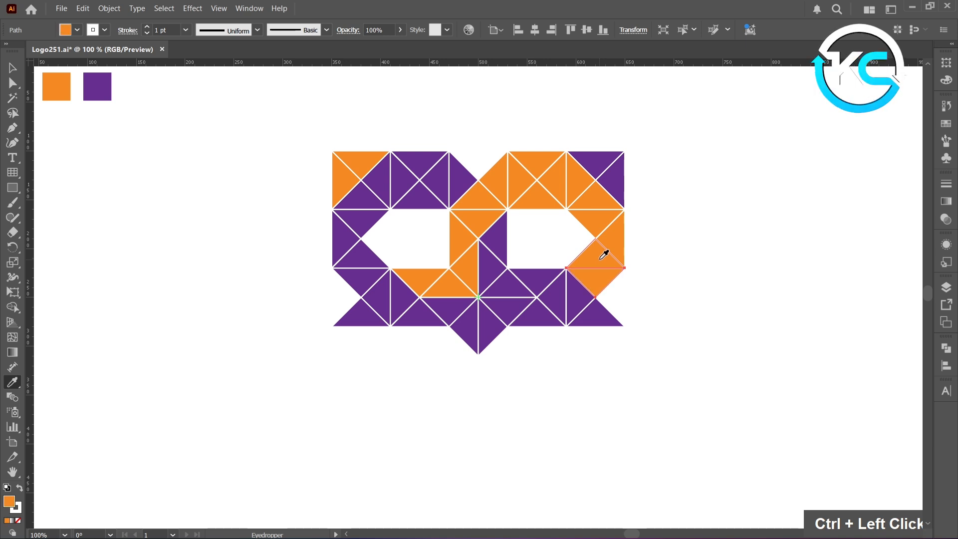
{"action": "left_click", "coordinate": [14, 73]}
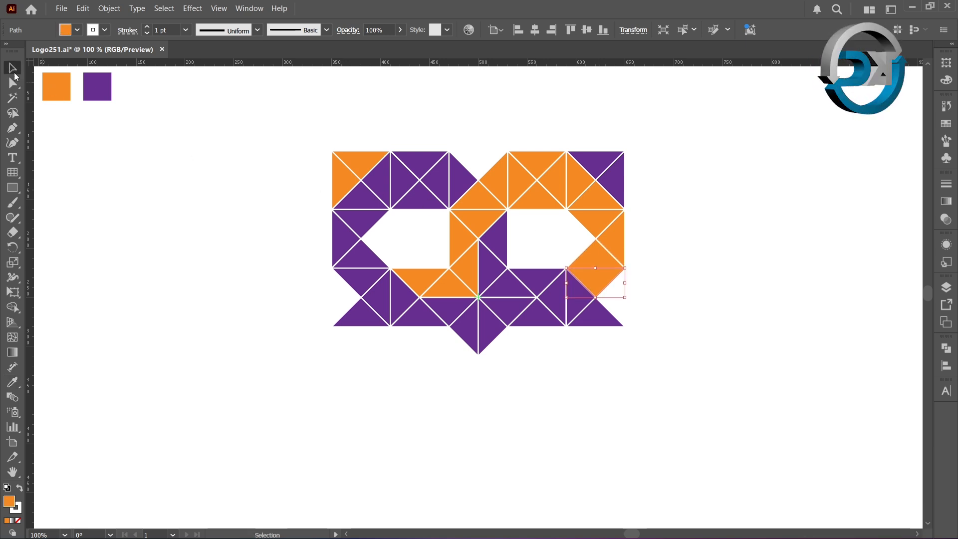
- Delete the purple triangles along the bottom edge on the right side of the logo
{"action": "left_click", "coordinate": [105, 179]}
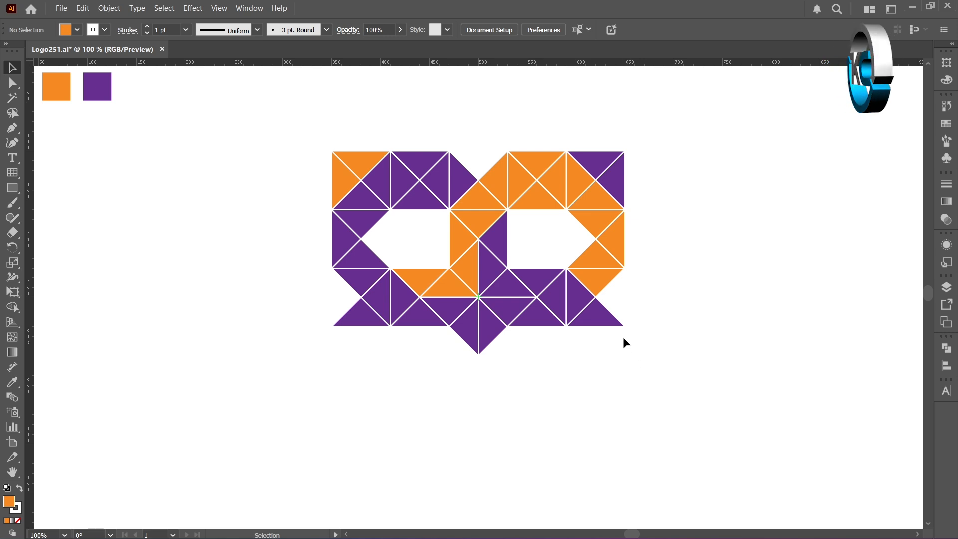
{"action": "left_click", "coordinate": [606, 319]}
{"action": "key", "text": "Delete"}
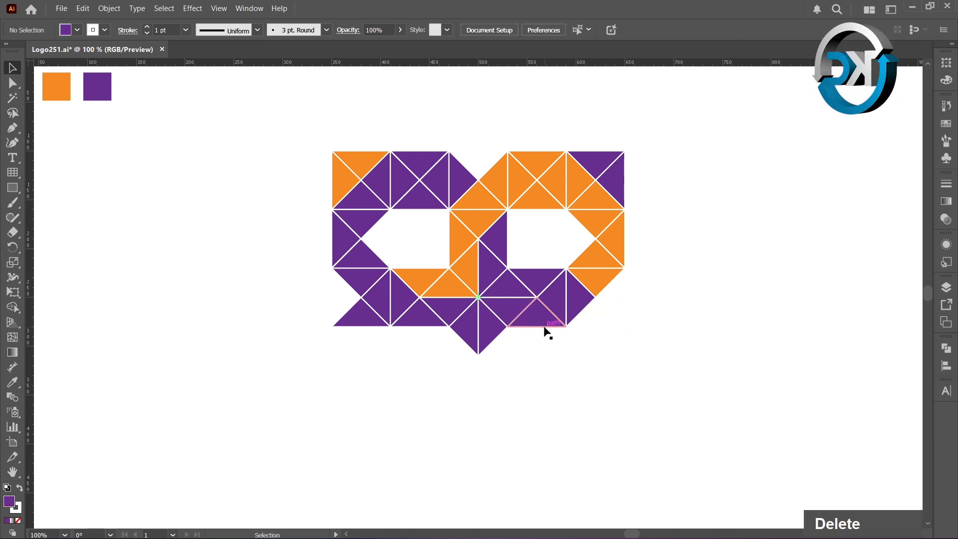
{"action": "left_click", "coordinate": [547, 325]}
{"action": "key", "text": "Delete"}
{"action": "left_click", "coordinate": [515, 323]}
{"action": "key", "text": "Delete"}
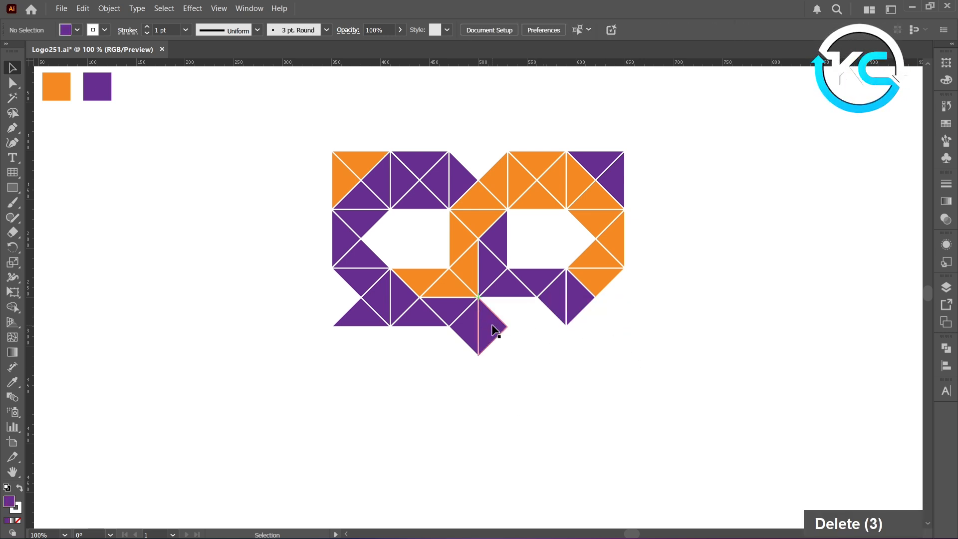
- Delete the bottom centre point and the remaining triangles along the bottom-left edge
{"action": "left_click", "coordinate": [496, 328]}
{"action": "key", "text": "Delete"}
{"action": "left_click", "coordinate": [472, 327]}
{"action": "key", "text": "Delete"}
{"action": "key", "text": "Delete"}
{"action": "left_click", "coordinate": [438, 316]}
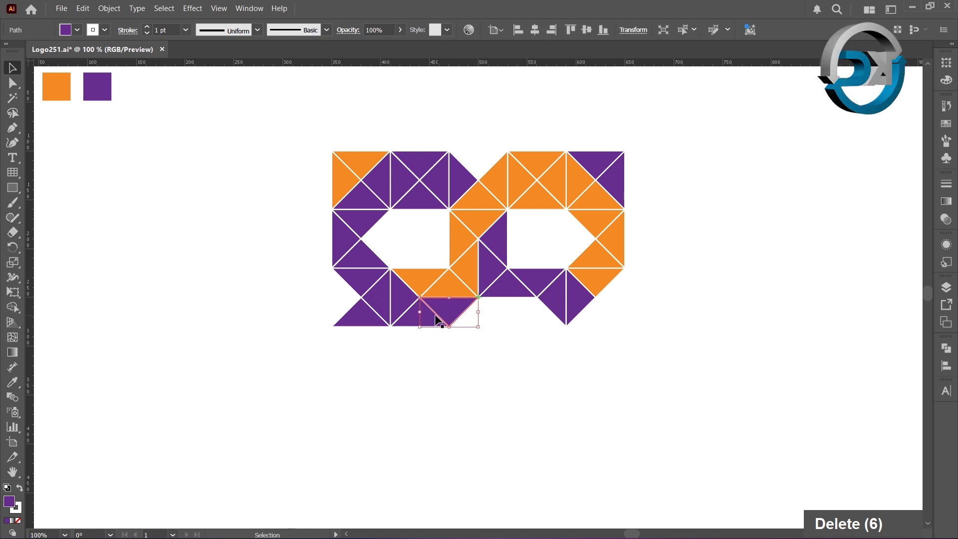
{"action": "key", "text": "Delete"}
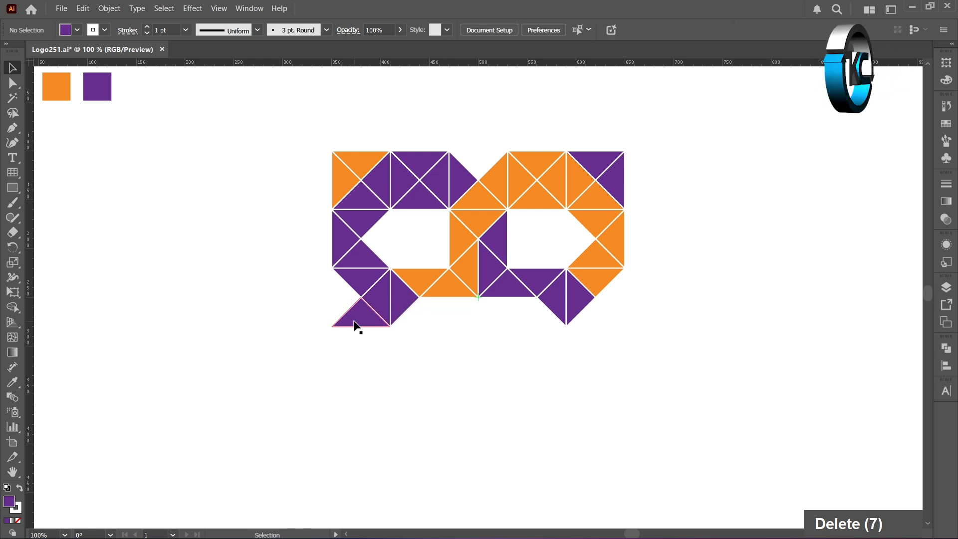
{"action": "left_click", "coordinate": [355, 323]}
{"action": "key", "text": "Delete"}
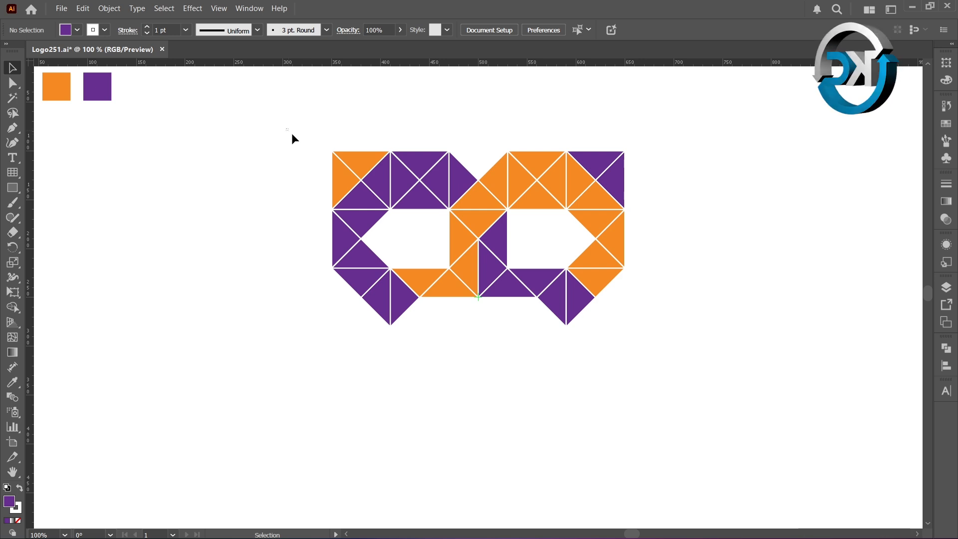
- Select all pieces and rotate a copy 180° around the bottom-centre anchor point of the logo
{"action": "left_click_drag", "start_coordinate": [286, 129], "coordinate": [662, 325]}
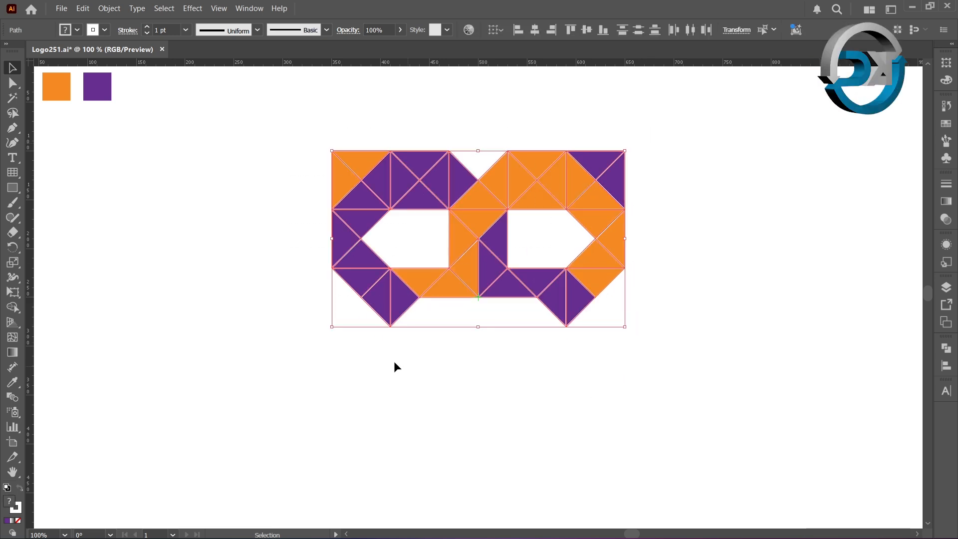
{"action": "left_click", "coordinate": [14, 247]}
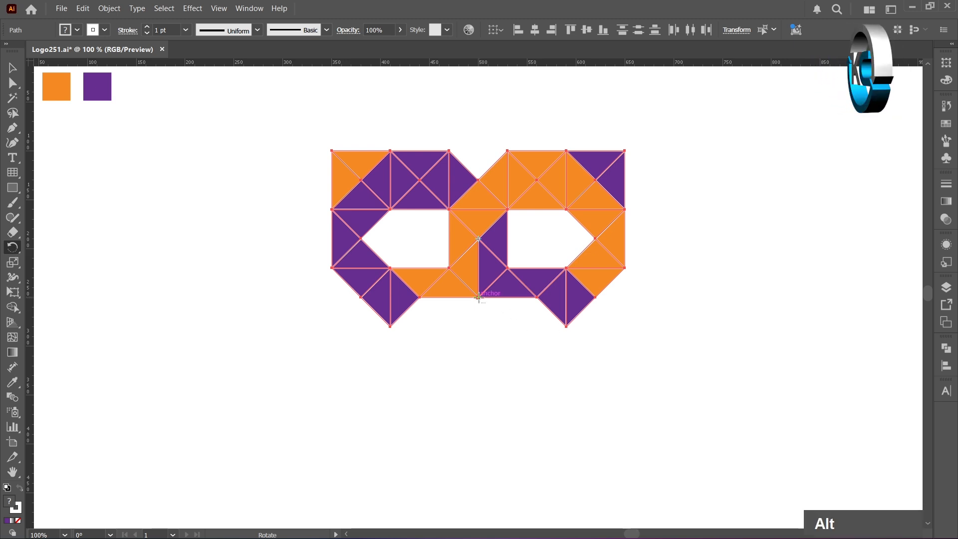
{"action": "scroll", "coordinate": [479, 299], "scroll_direction": "up", "scroll_amount": 3, "text": "alt"}
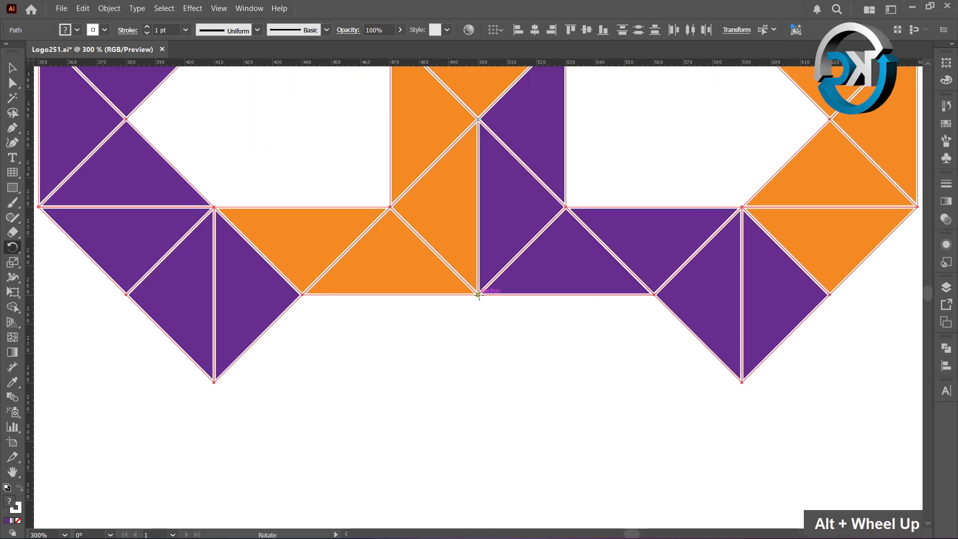
{"action": "left_click", "coordinate": [478, 295], "text": "alt"}
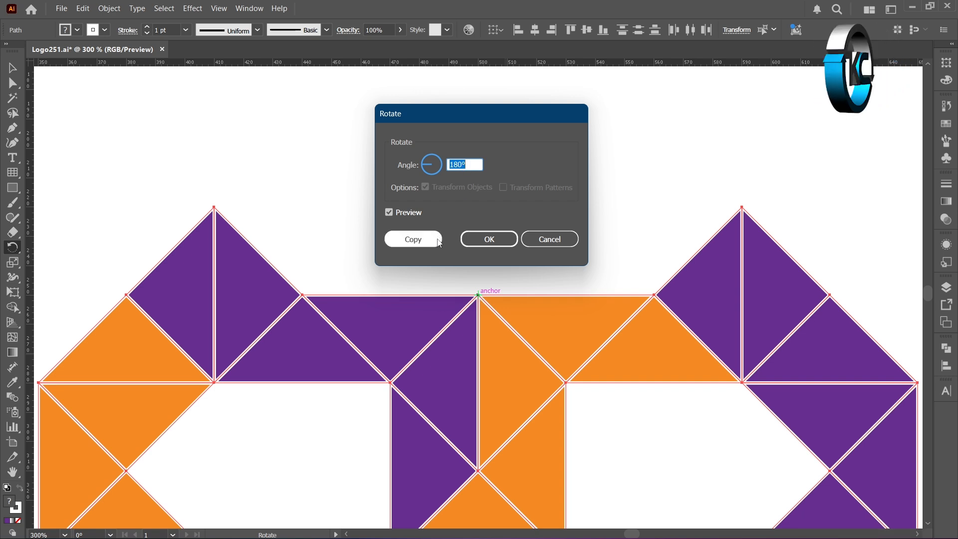
{"action": "left_click", "coordinate": [413, 239]}
{"action": "key", "text": "ctrl+1"}
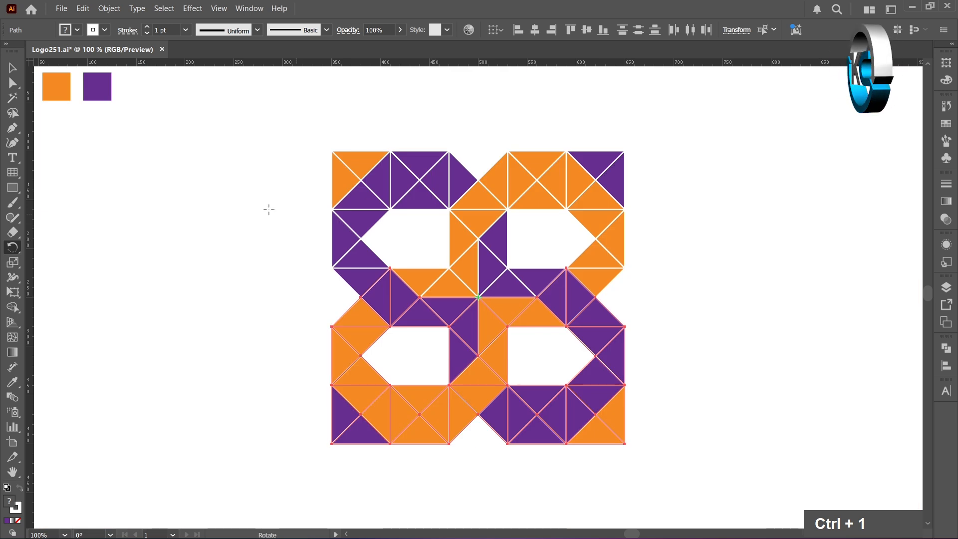
- Delete the overlapping duplicate triangles on the left side of the middle row
{"action": "left_click", "coordinate": [15, 72]}
{"action": "left_click", "coordinate": [145, 197]}
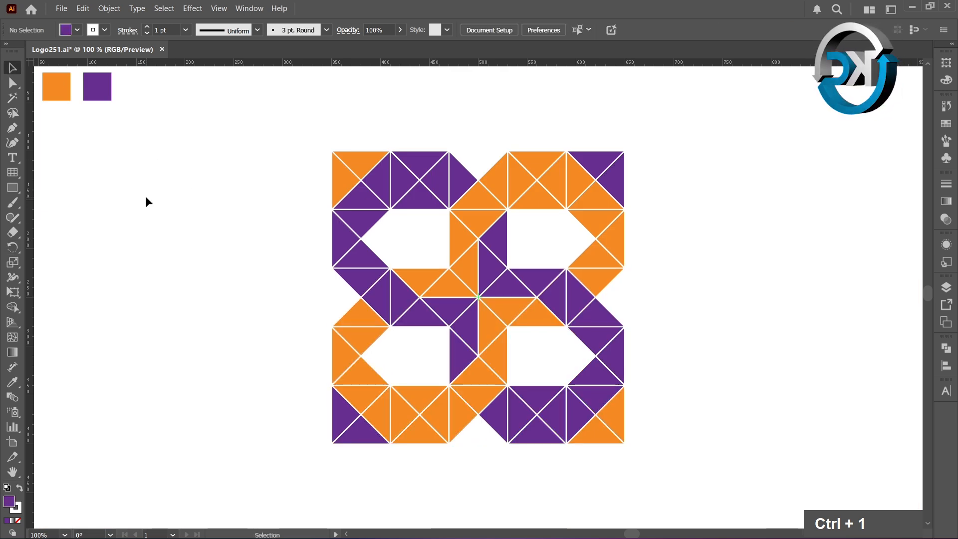
{"action": "left_click", "coordinate": [377, 309]}
{"action": "key", "text": "Delete"}
{"action": "left_click", "coordinate": [398, 299]}
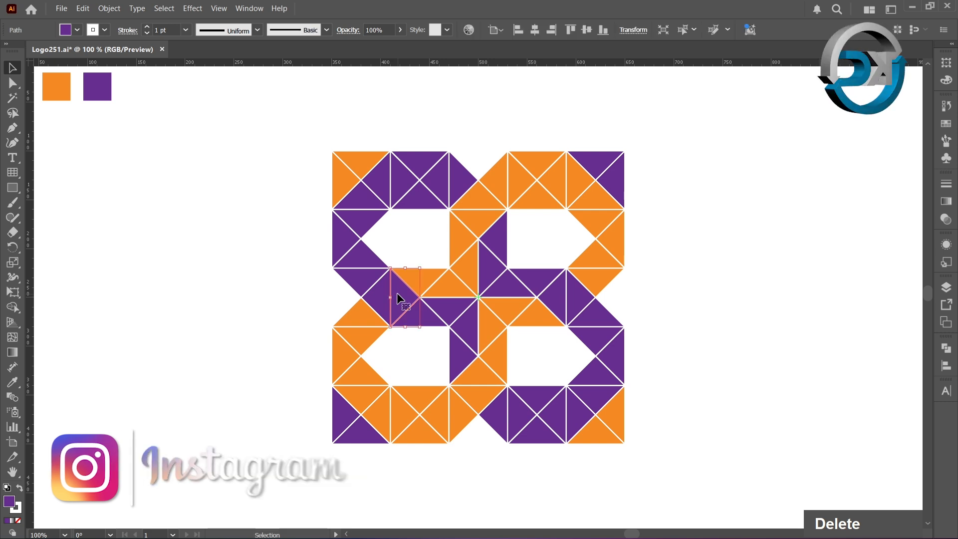
{"action": "key", "text": "Delete"}
- Delete the overlapping duplicate triangles on the right side of the middle row
{"action": "left_click", "coordinate": [555, 306]}
{"action": "key", "text": "Delete"}
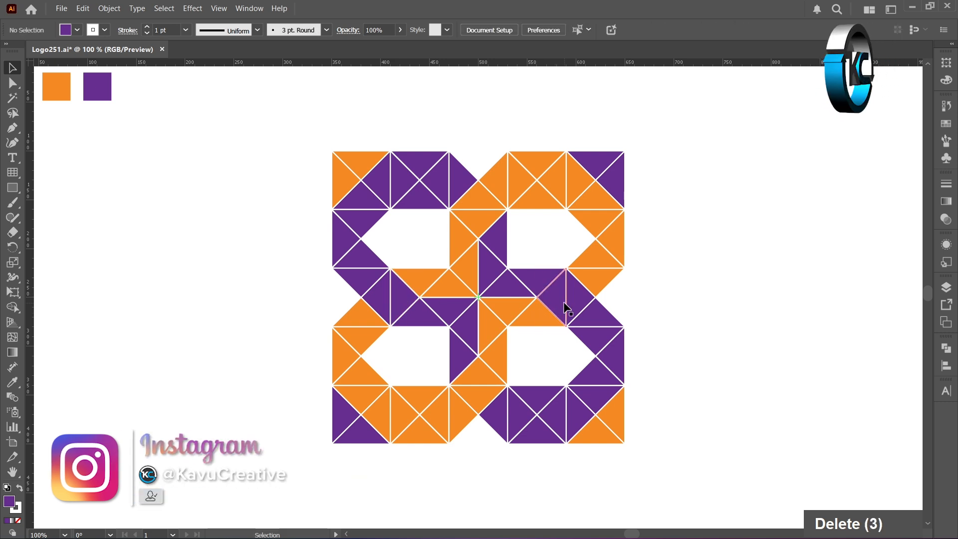
{"action": "left_click", "coordinate": [573, 302]}
{"action": "key", "text": "Delete"}
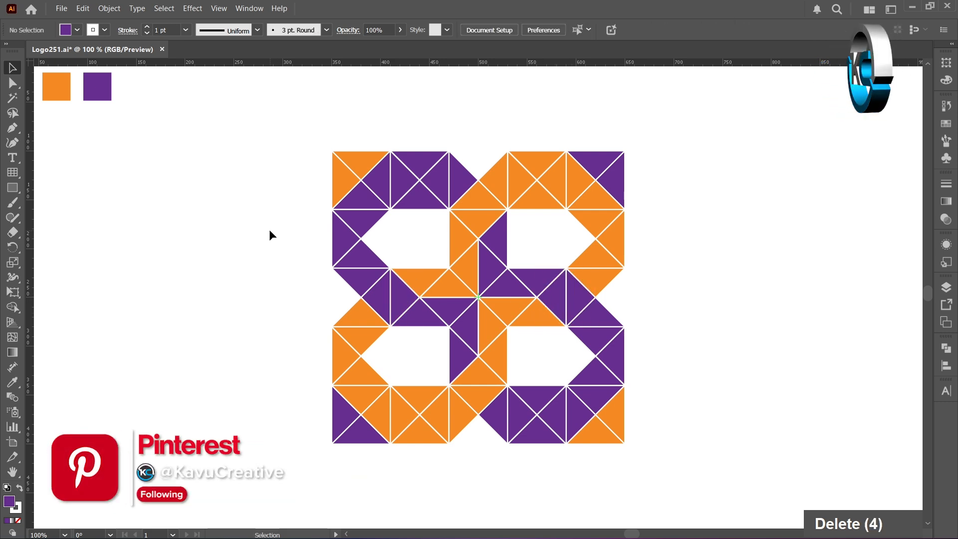
- Select the whole logo and expand it with Fill and Stroke enabled
{"action": "left_click_drag", "start_coordinate": [294, 126], "coordinate": [707, 471]}
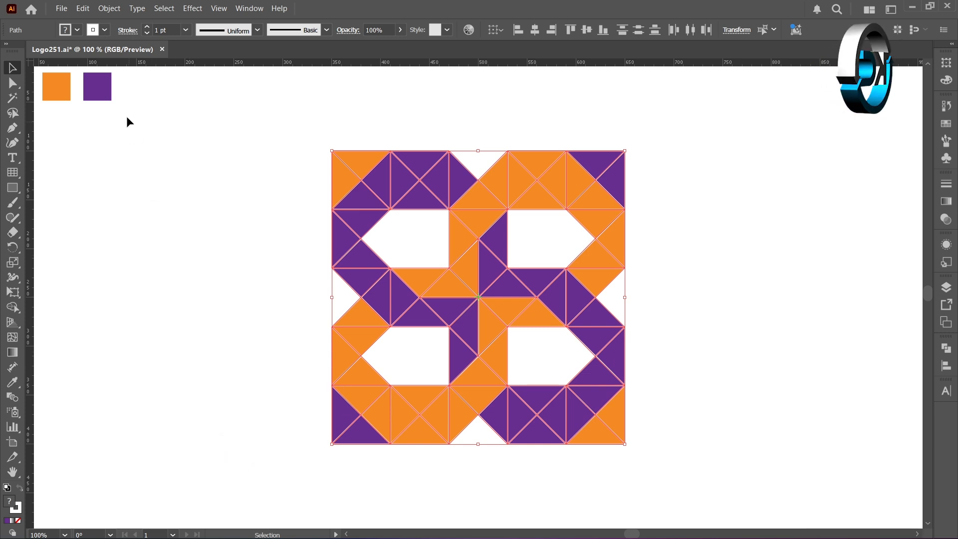
{"action": "left_click", "coordinate": [109, 8]}
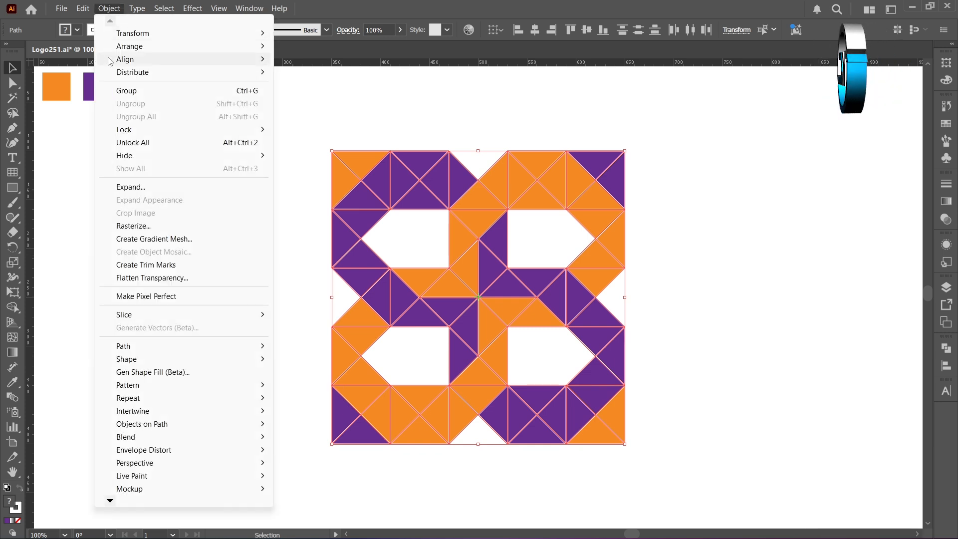
{"action": "left_click", "coordinate": [123, 188]}
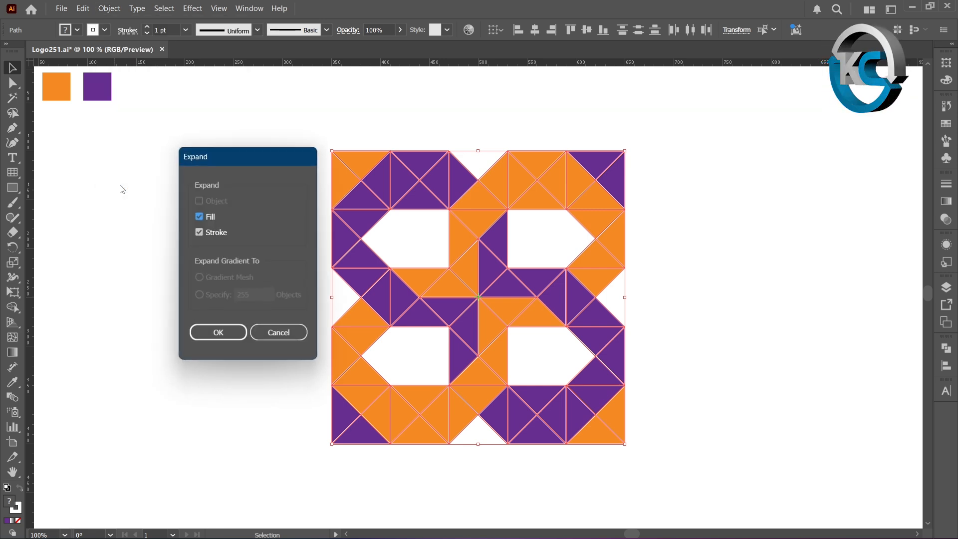
{"action": "double_click", "coordinate": [199, 233]}
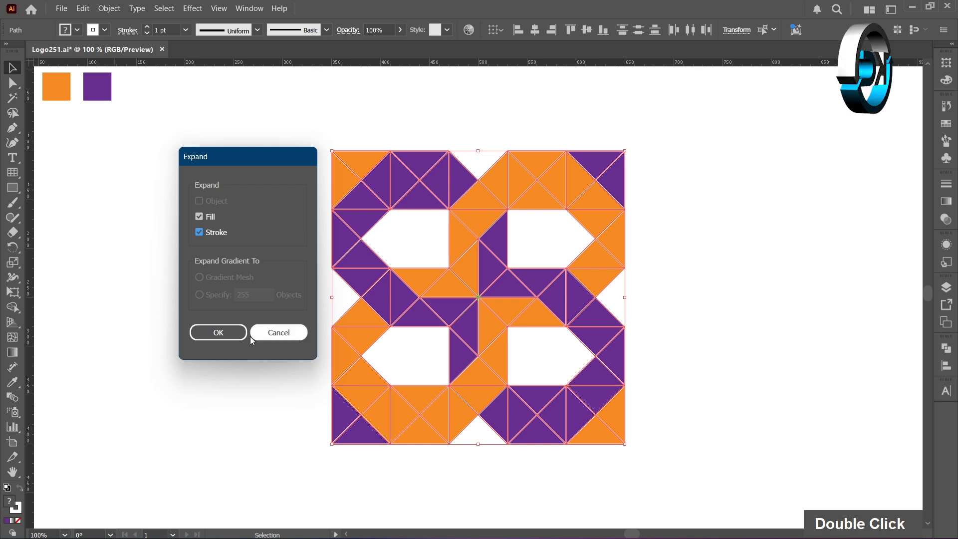
{"action": "left_click", "coordinate": [227, 332]}
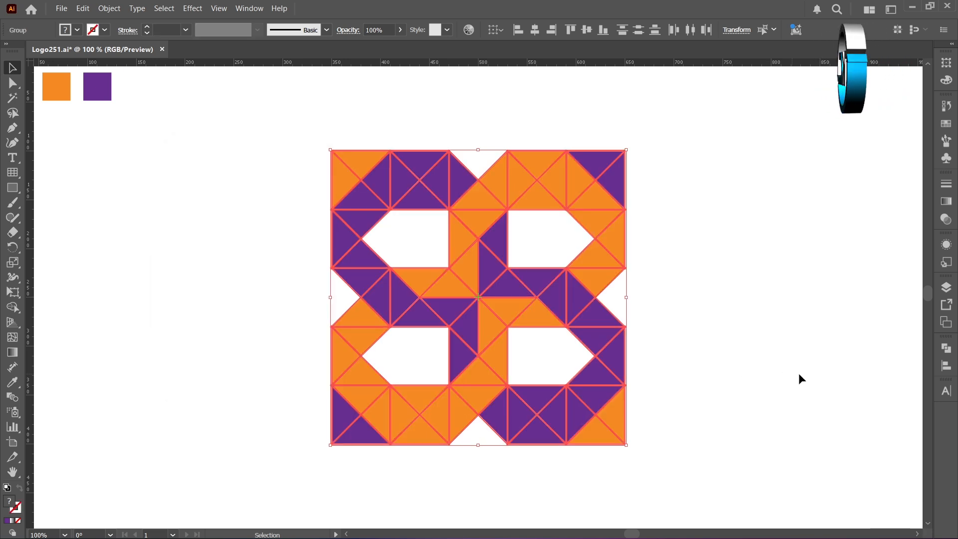
- Divide the expanded logo with the Pathfinder Divide operation
{"action": "left_click", "coordinate": [950, 353]}
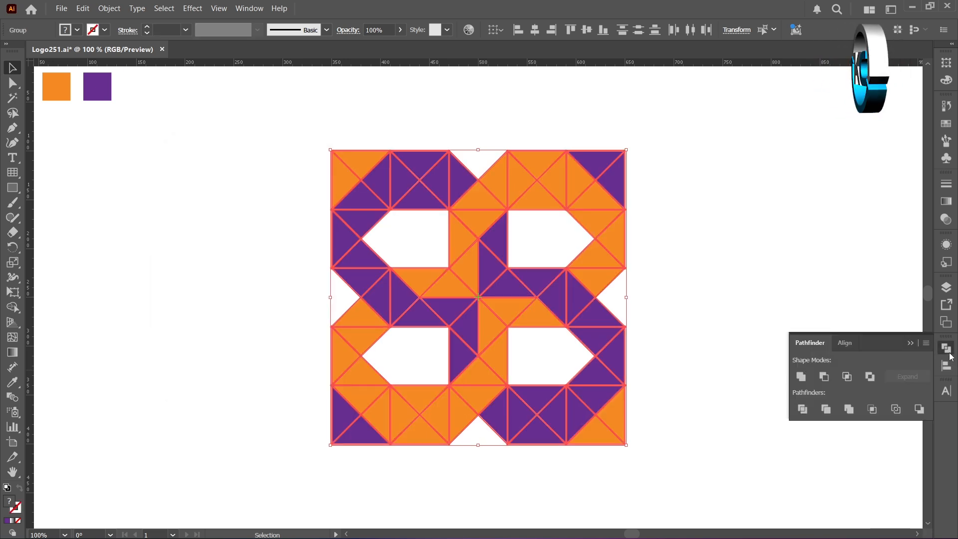
{"action": "left_click", "coordinate": [805, 411]}
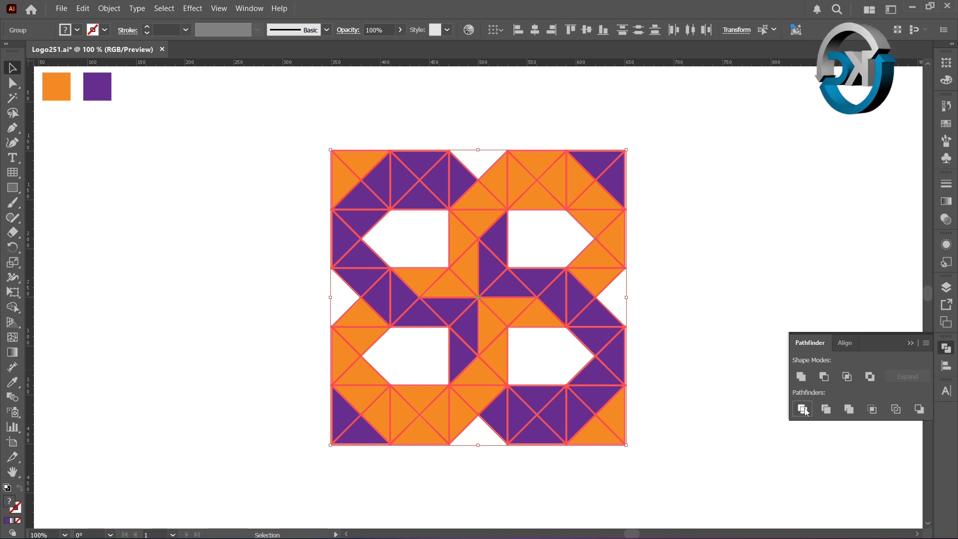
{"action": "left_click", "coordinate": [202, 312]}
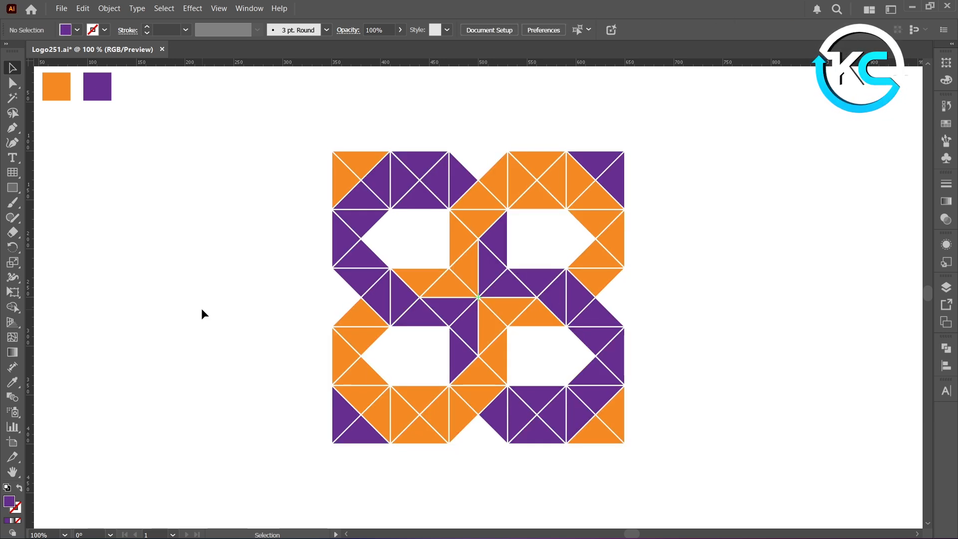
- Select all the white outline pieces with the Magic Wand and delete them
{"action": "left_click", "coordinate": [13, 98]}
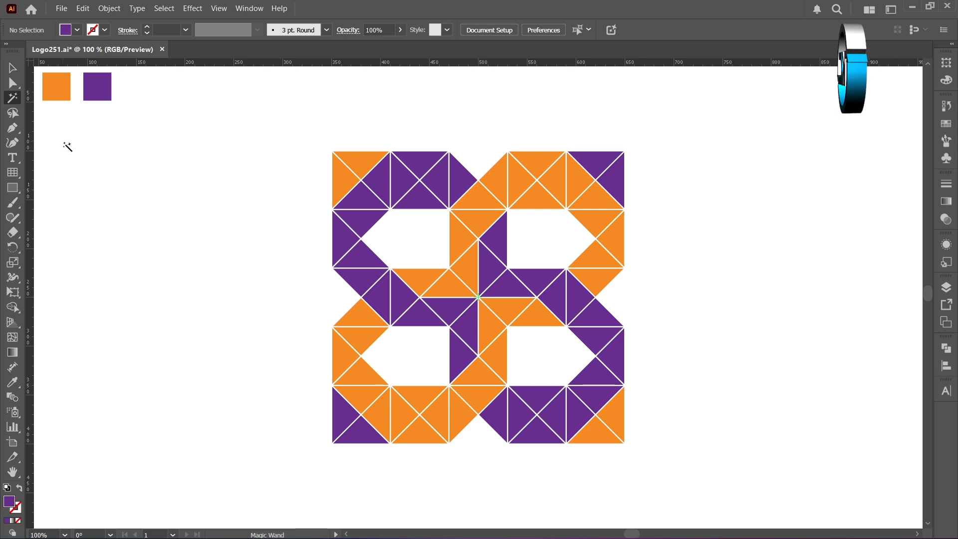
{"action": "left_click", "coordinate": [344, 330]}
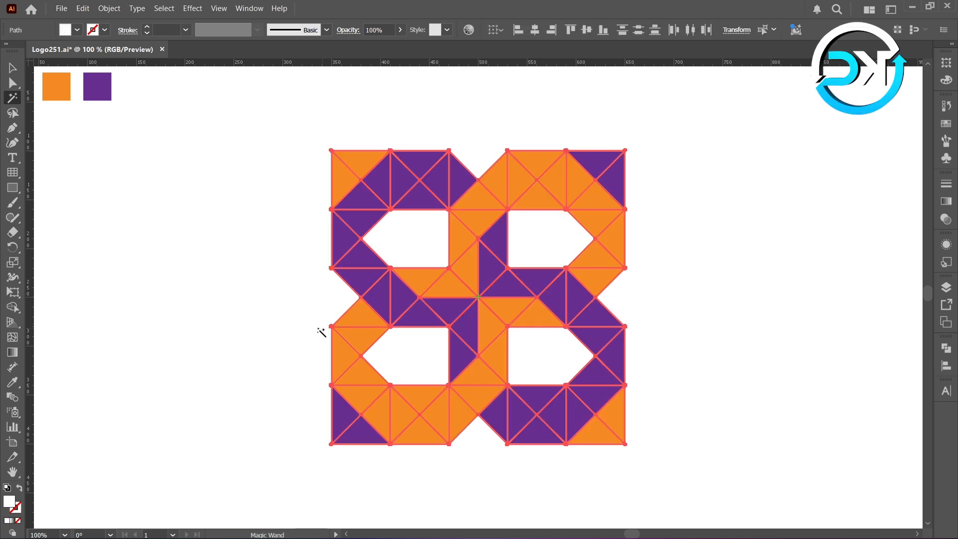
{"action": "key", "text": "Delete"}
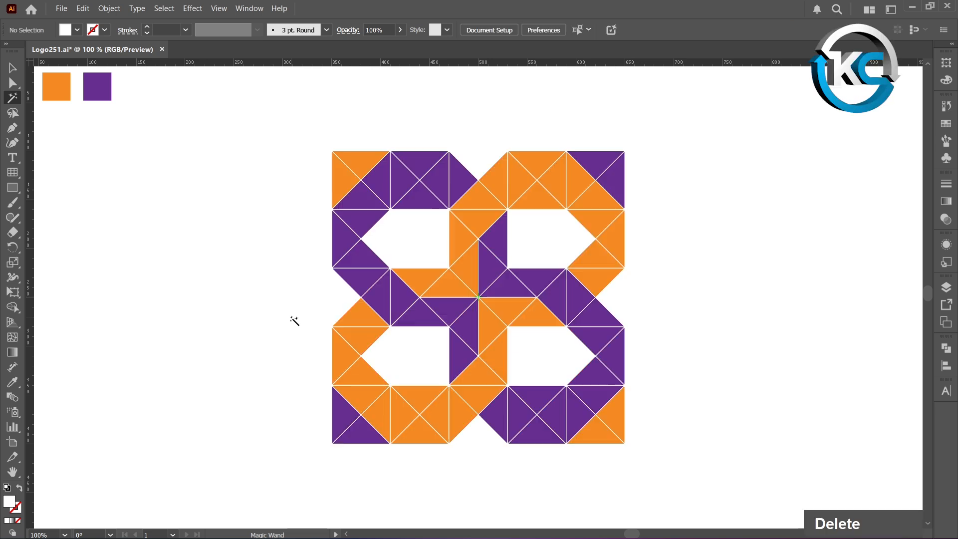
{"action": "left_click", "coordinate": [12, 68]}
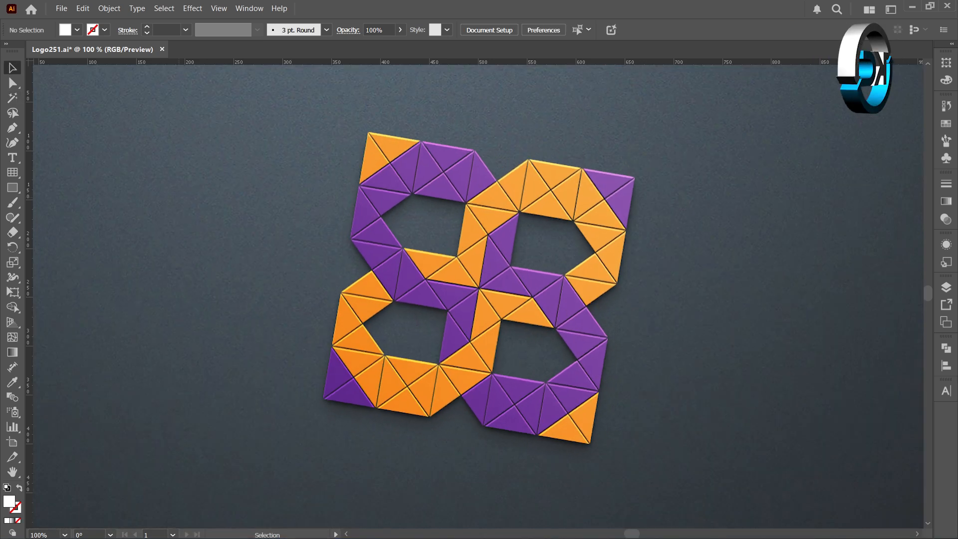